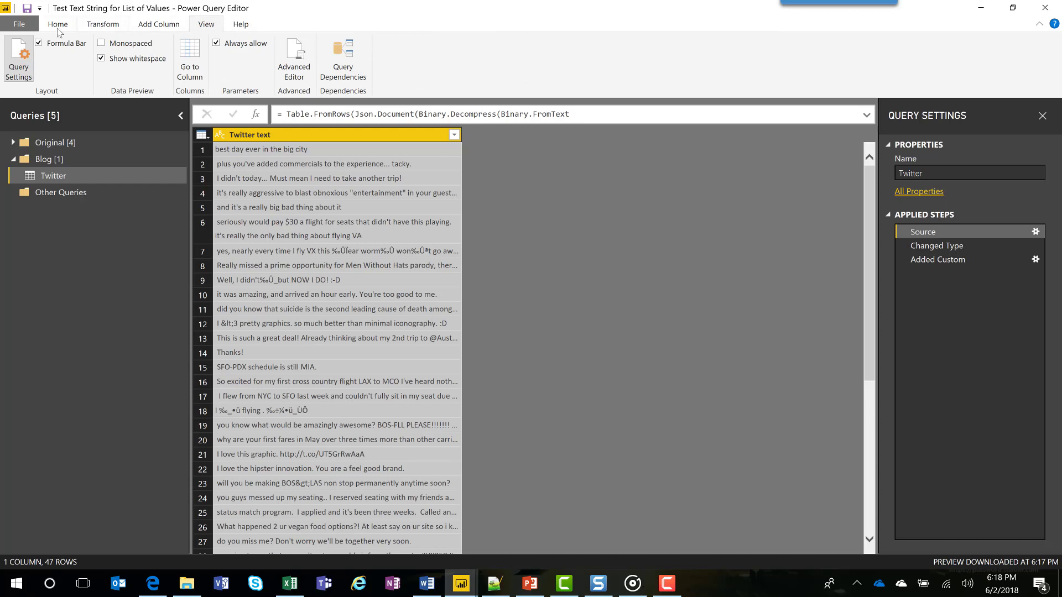
pyautogui.click(40, 44)
pyautogui.click(40, 44)
pyautogui.click(40, 44)
pyautogui.click(39, 43)
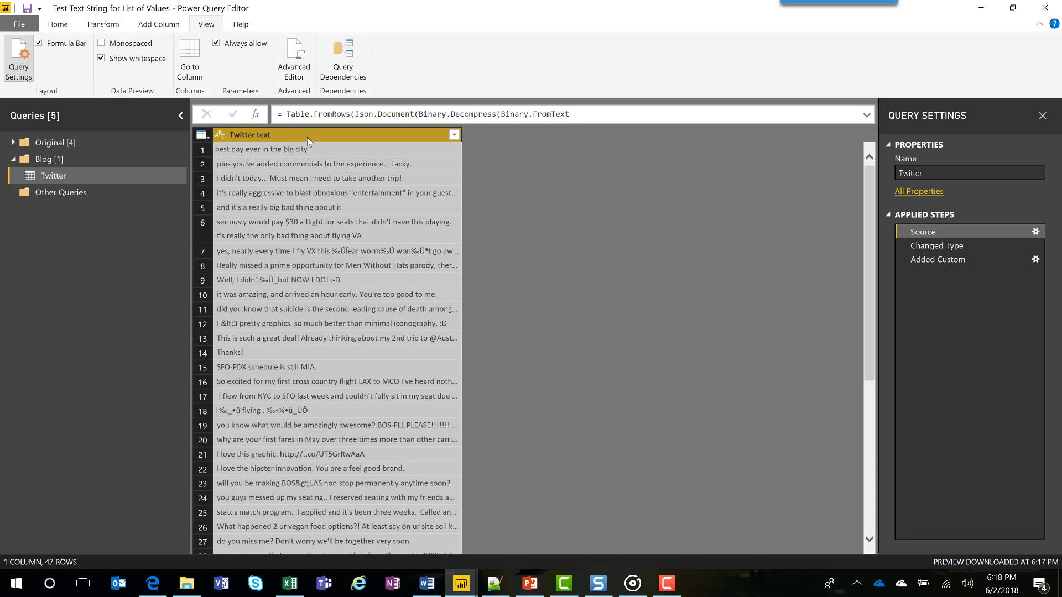
# Start a custom column based on the Twitter text column and name it HasAmazing.
pyautogui.click(260, 178)
pyautogui.click(266, 131)
pyautogui.click(156, 25)
pyautogui.click(67, 55)
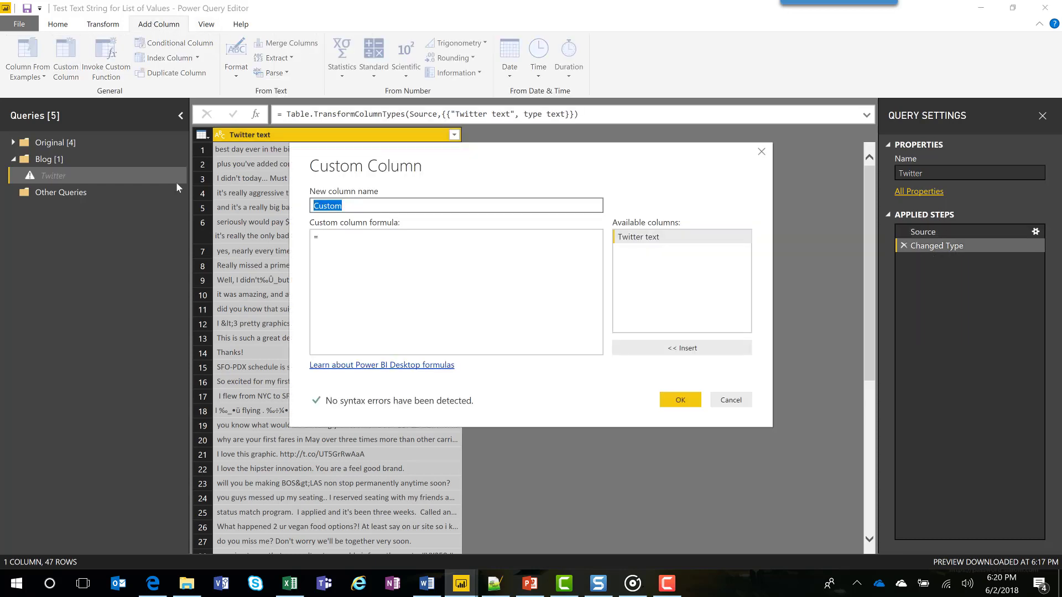
pyautogui.write('HasAmazing')
pyautogui.press('Tab')
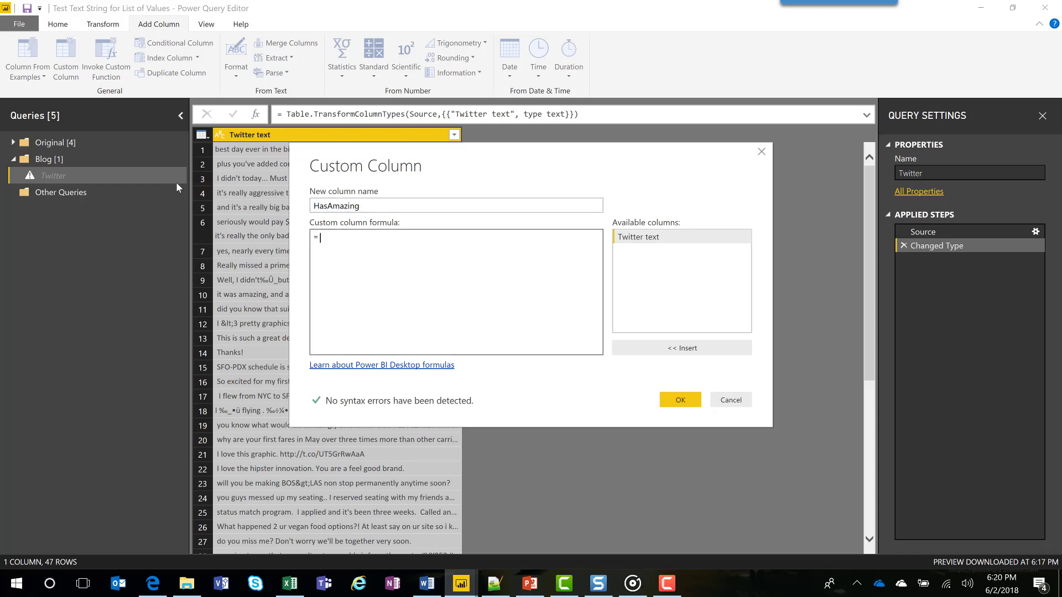
# Define the HasAmazing column with the formula Text.Contains([Twitter text], "Amazing") and create it.
pyautogui.write('Text.Contains(')
pyautogui.doubleClick(648, 238)
pyautogui.write(', "A')
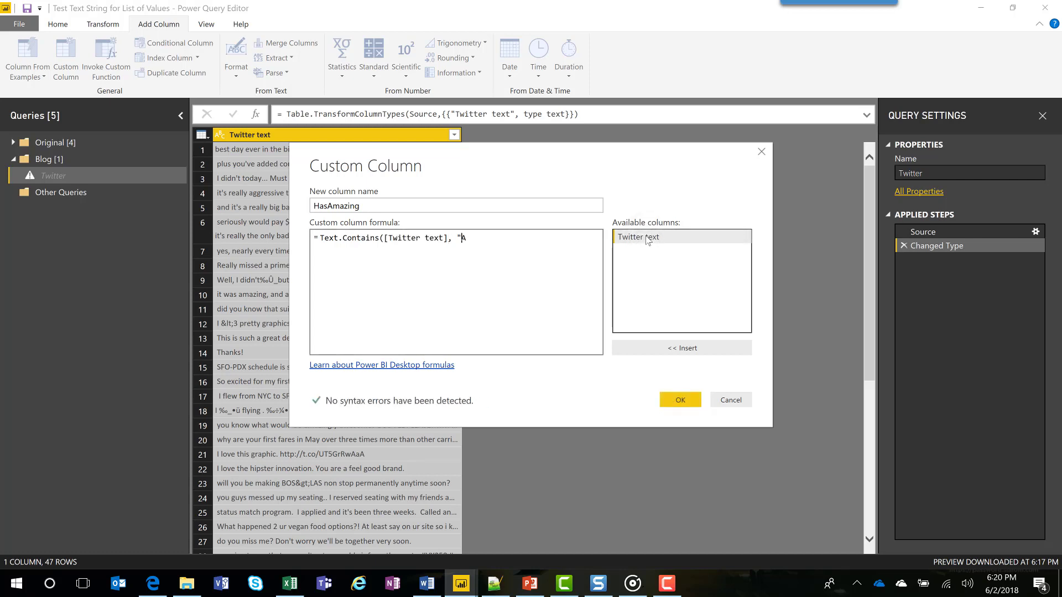
pyautogui.write('mazing"')
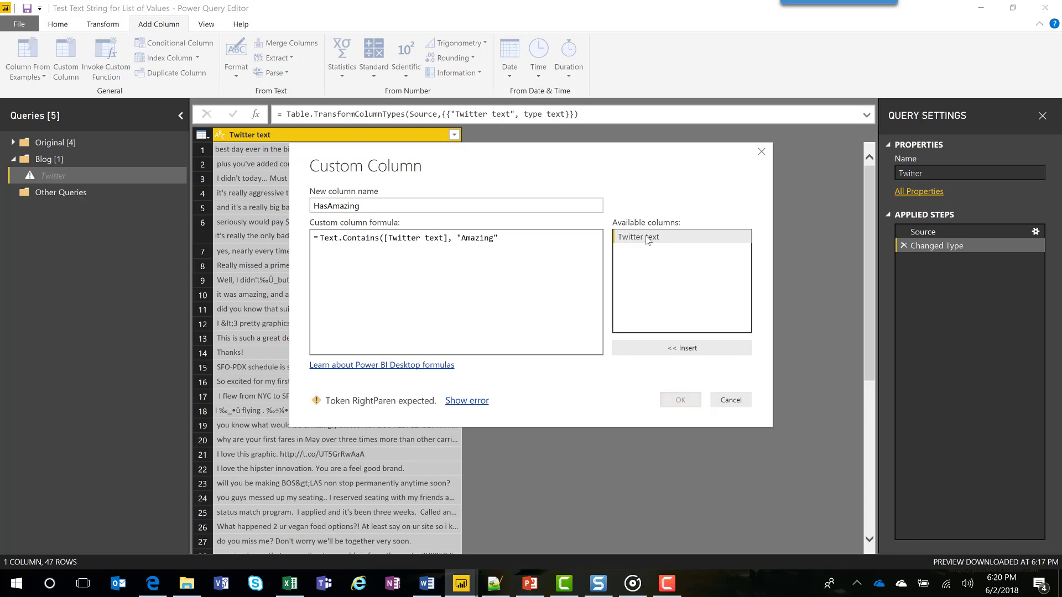
pyautogui.write(')')
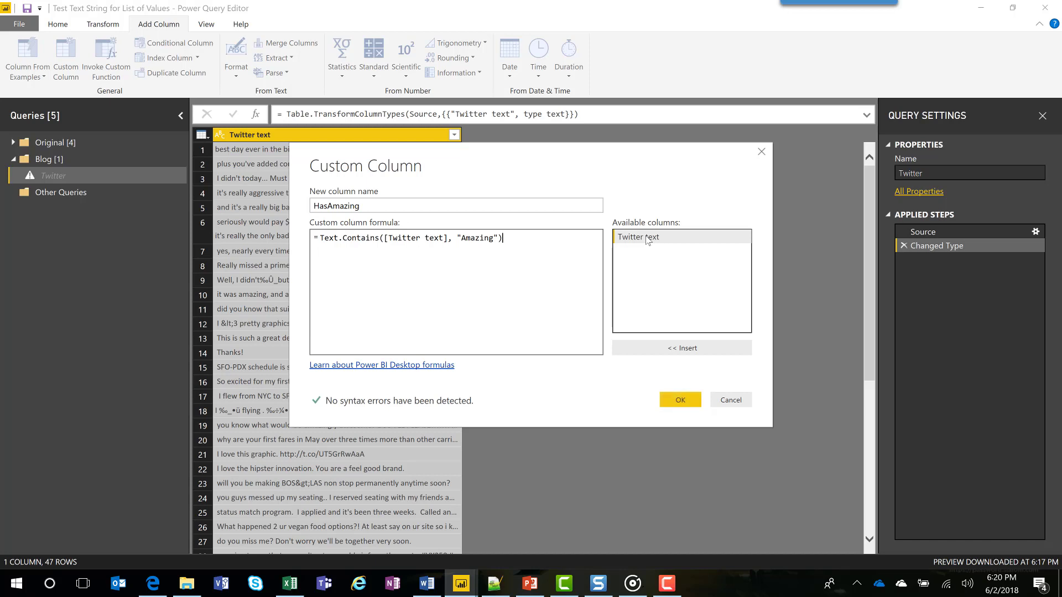
pyautogui.press('Return')
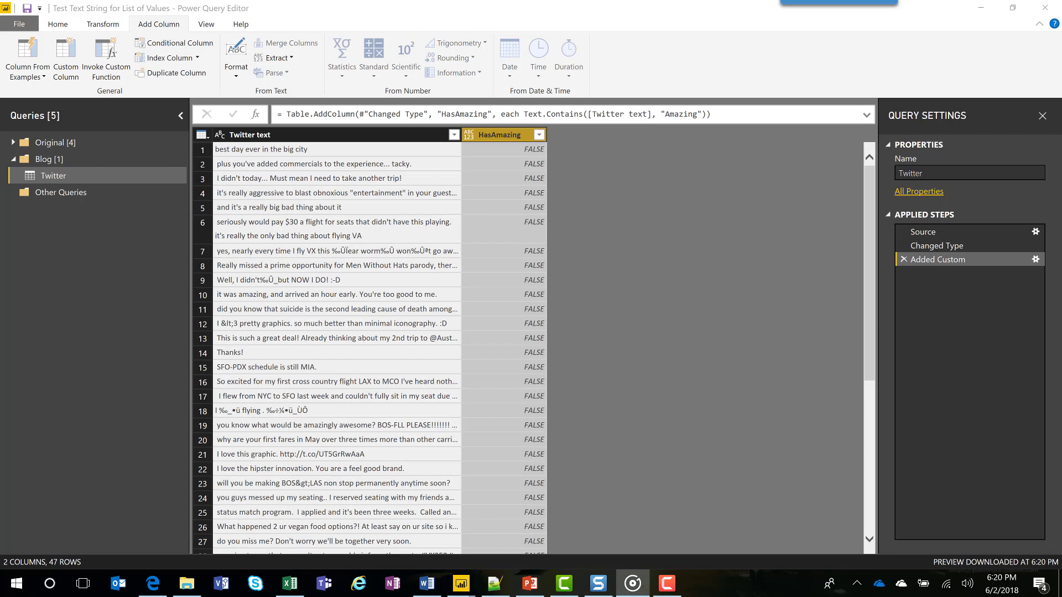
# Compare the tweet in row 10 with its HasAmazing value and review the optional comparer argument in the Text.Contains documentation in the browser.
pyautogui.click(260, 297)
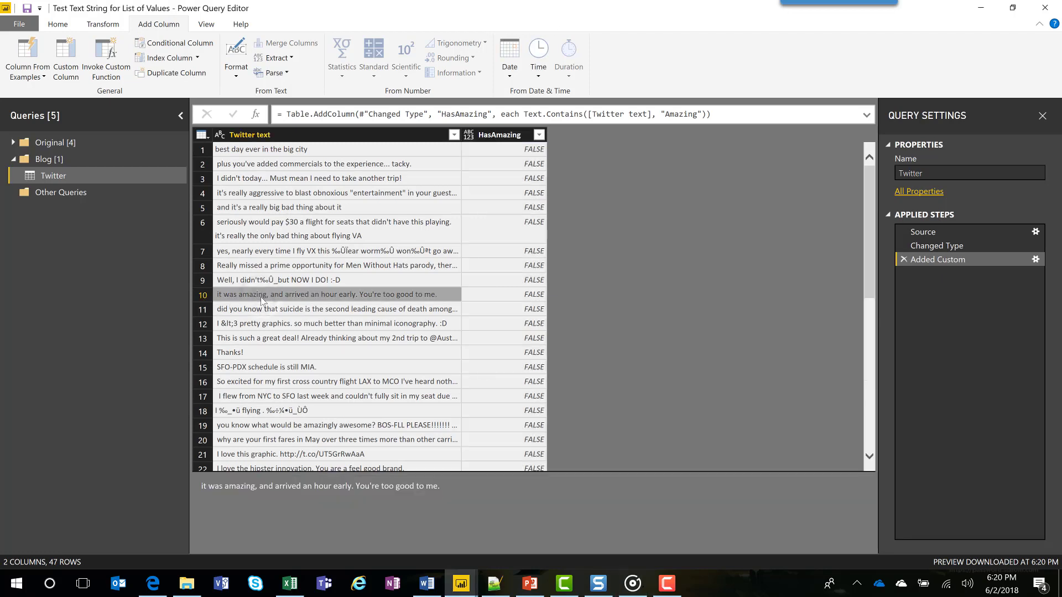
pyautogui.click(525, 295)
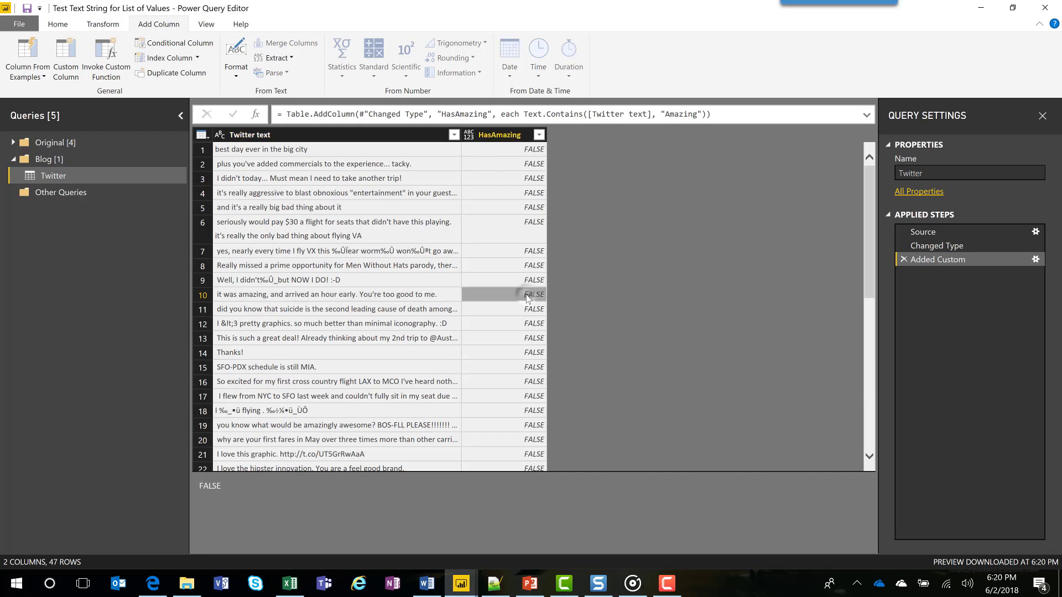
pyautogui.click(349, 298)
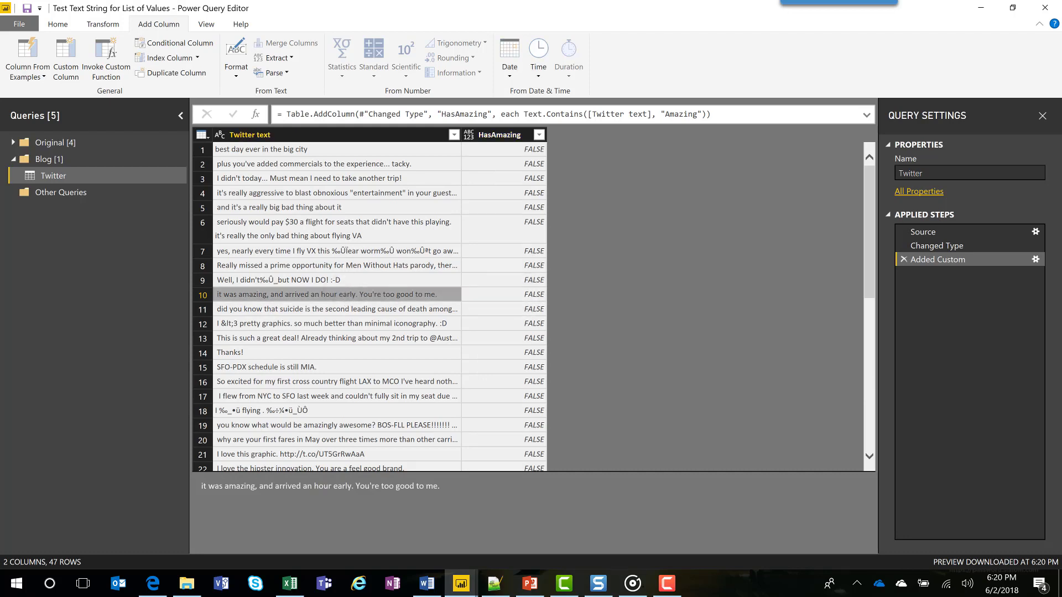
pyautogui.hotkey('alt', 'Tab')
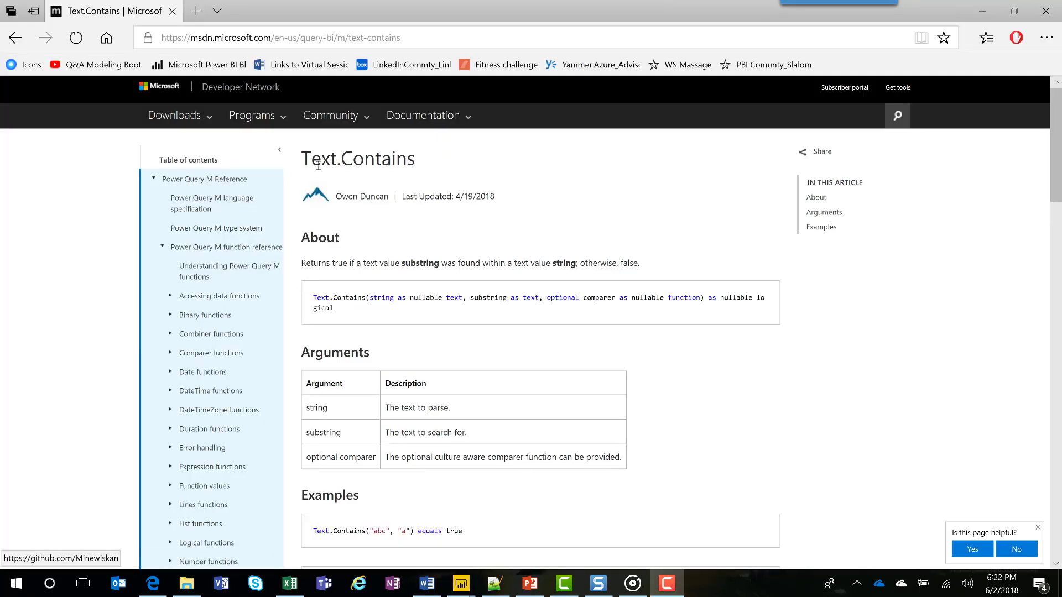
pyautogui.moveTo(300, 160); pyautogui.dragTo(489, 177)
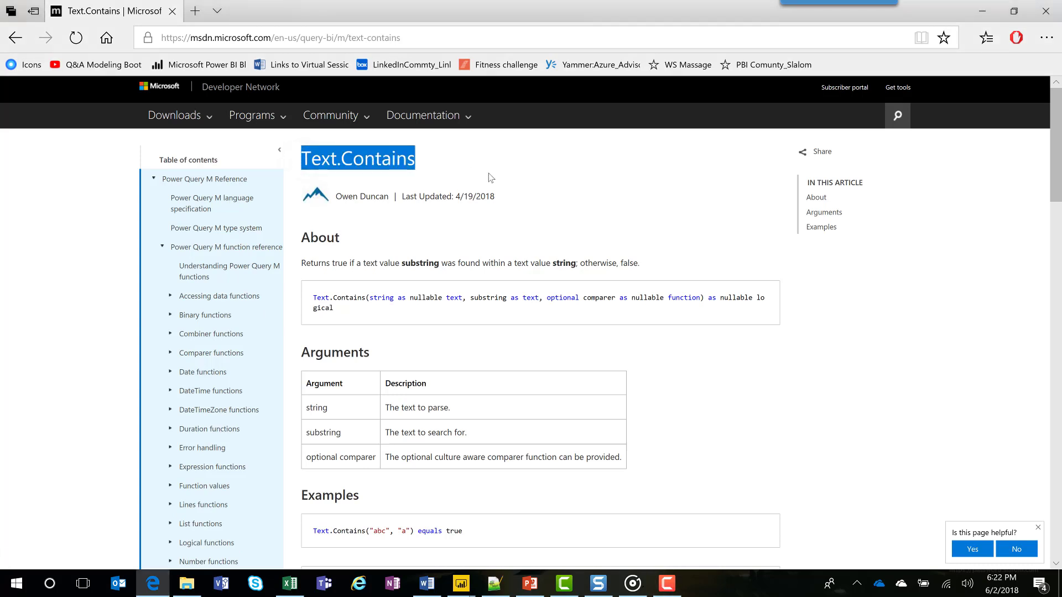
pyautogui.moveTo(305, 464); pyautogui.dragTo(375, 463)
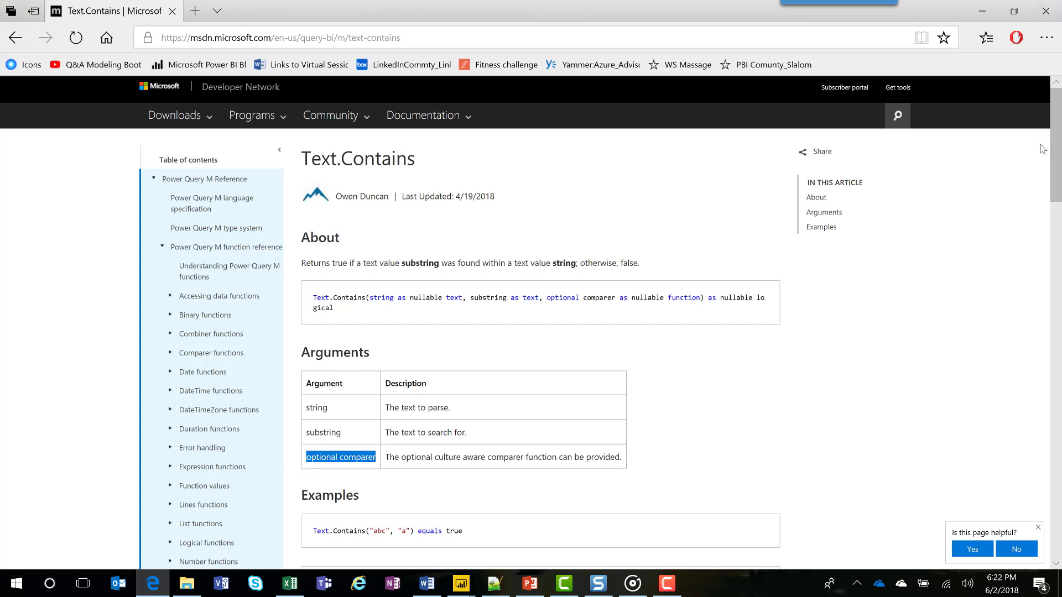
# Back in Power Query Editor, add Comparer.OrdinalIgnoreCase as third argument of the HasAmazing formula and check row 10.
pyautogui.hotkey('alt', 'Tab')
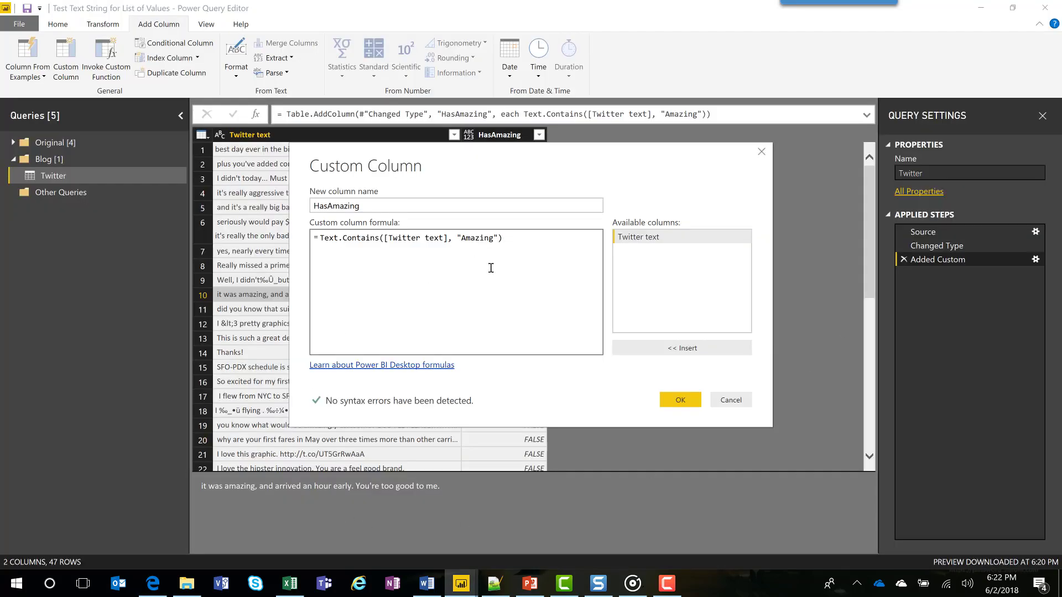
pyautogui.write(',')
pyautogui.write('Comparer.OrdinalIgnoreCase')
pyautogui.click(679, 403)
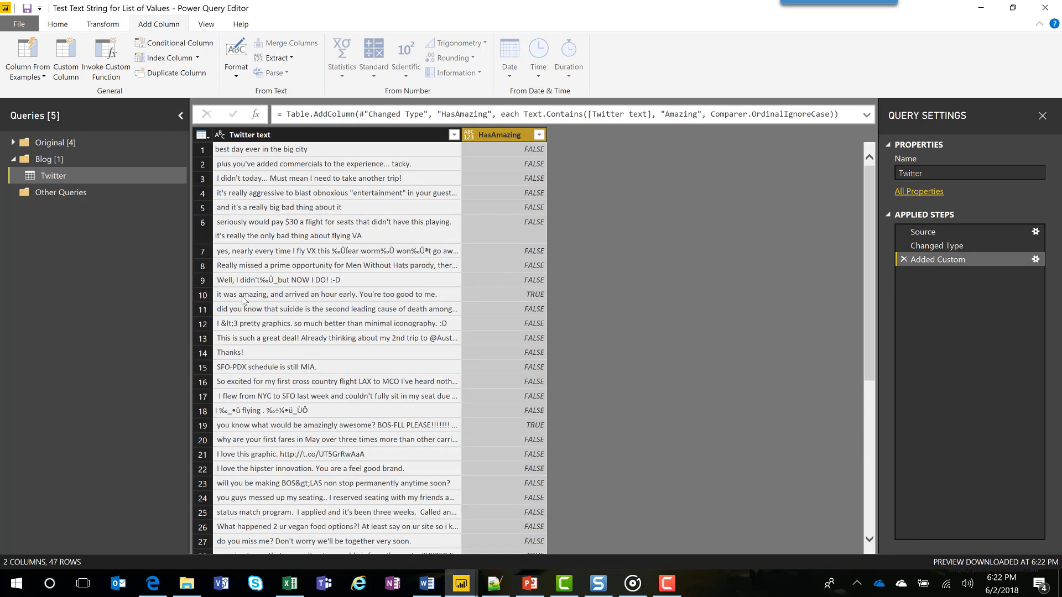
pyautogui.click(448, 295)
pyautogui.click(514, 295)
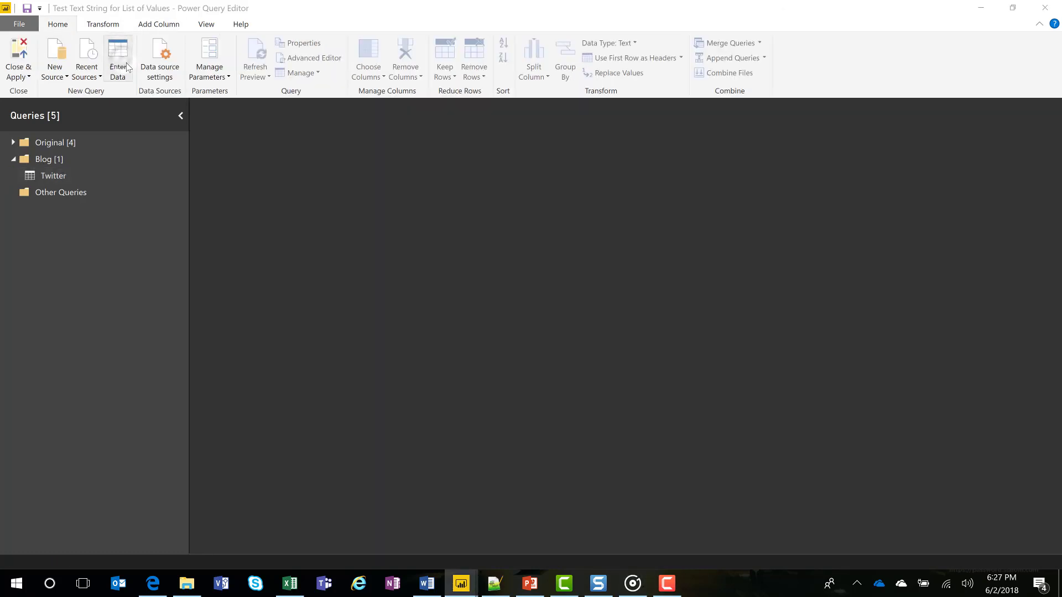
# Create a manually entered table named MyKeywords by pasting the copied keyword column, from big to sfo.
pyautogui.click(118, 61)
pyautogui.click(294, 104)
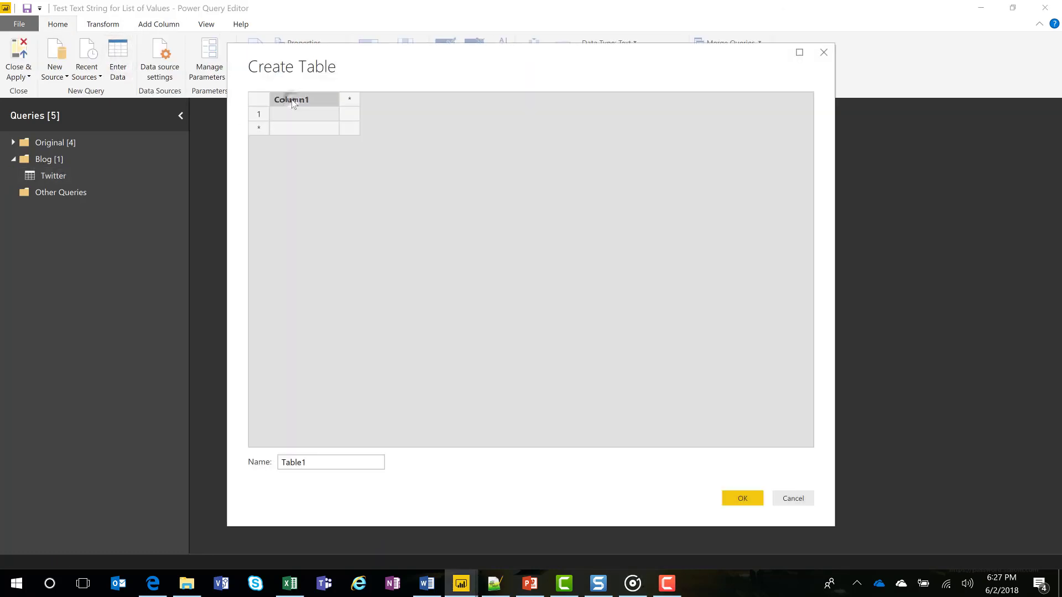
pyautogui.write('MyKeywords big bad Amazing los angeles houston dallas wood gold NYC sfo')
pyautogui.moveTo(315, 467); pyautogui.dragTo(97, 468)
pyautogui.write('MyKeywords')
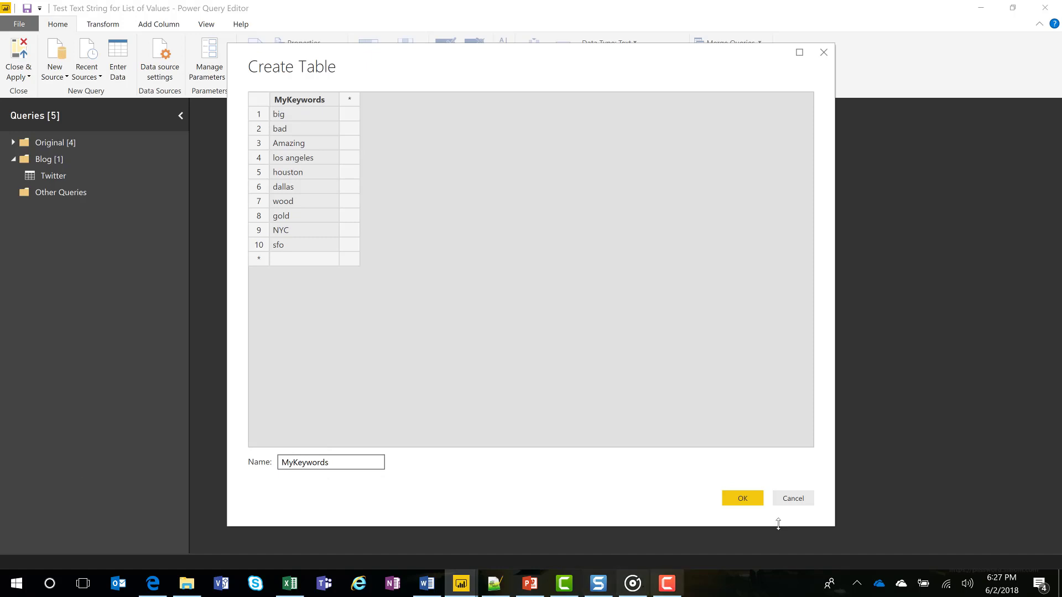
pyautogui.click(742, 497)
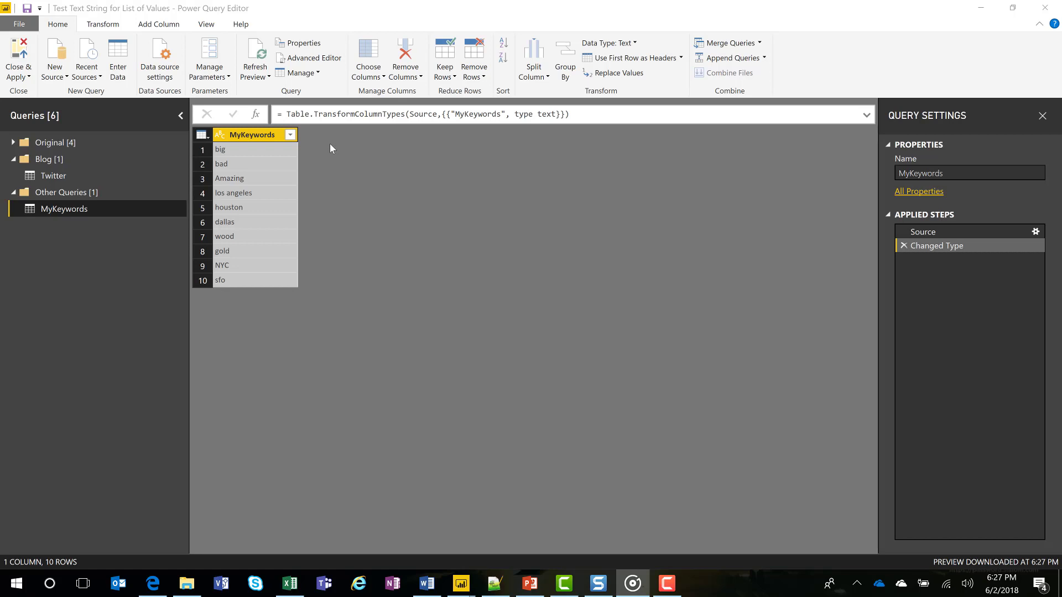
# Convert the MyKeywords column to a list and compare it with the Twitter query.
pyautogui.click(103, 24)
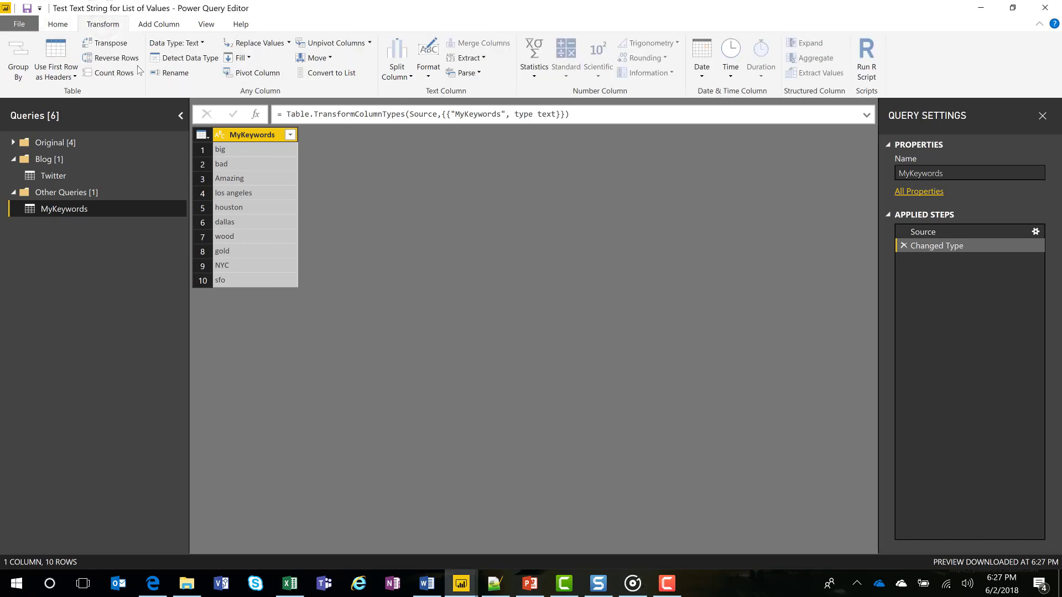
pyautogui.click(328, 73)
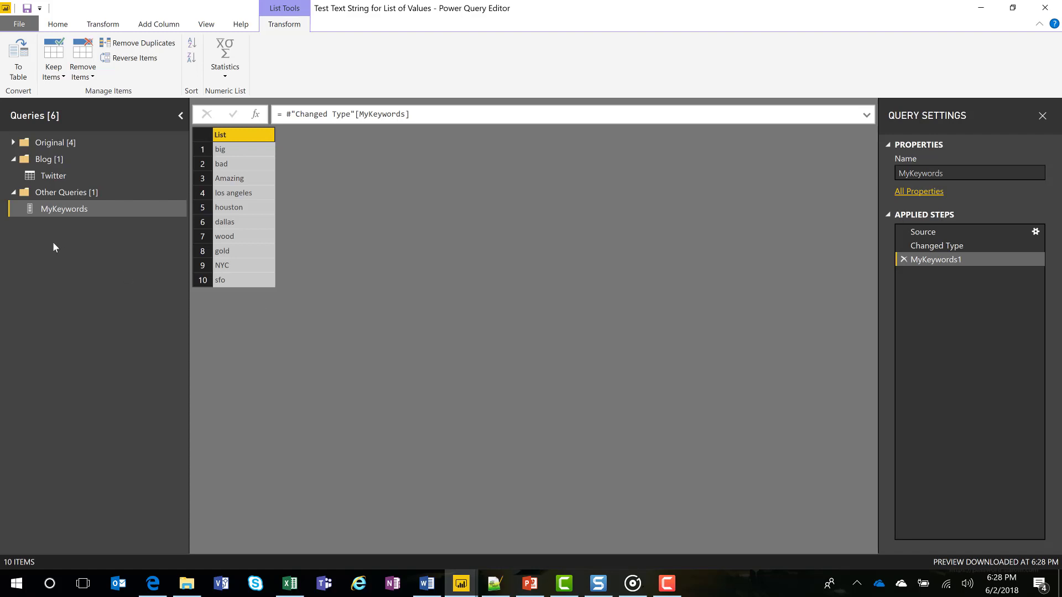
pyautogui.click(66, 178)
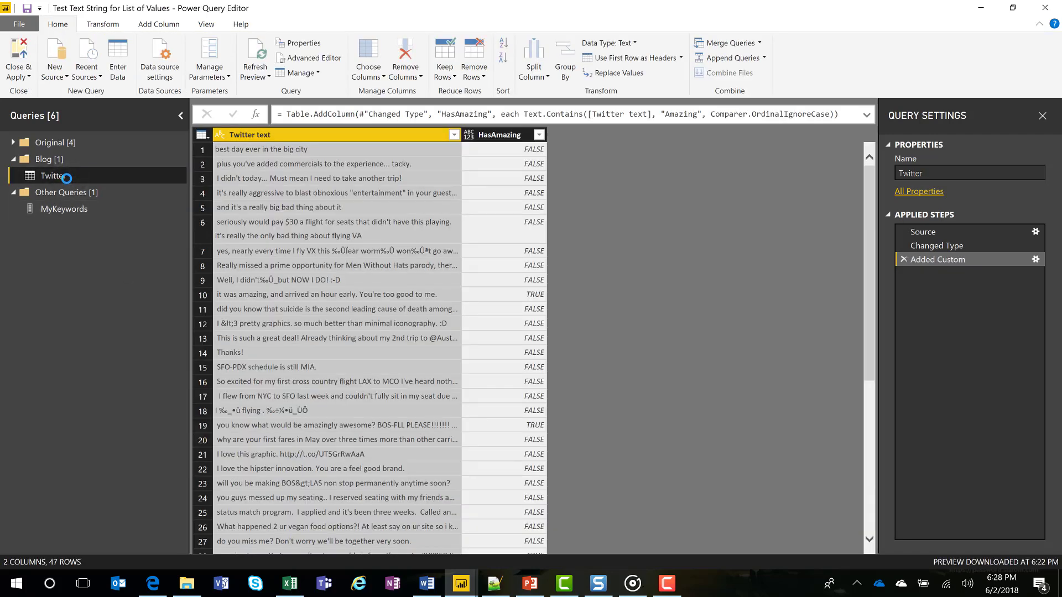
pyautogui.click(63, 214)
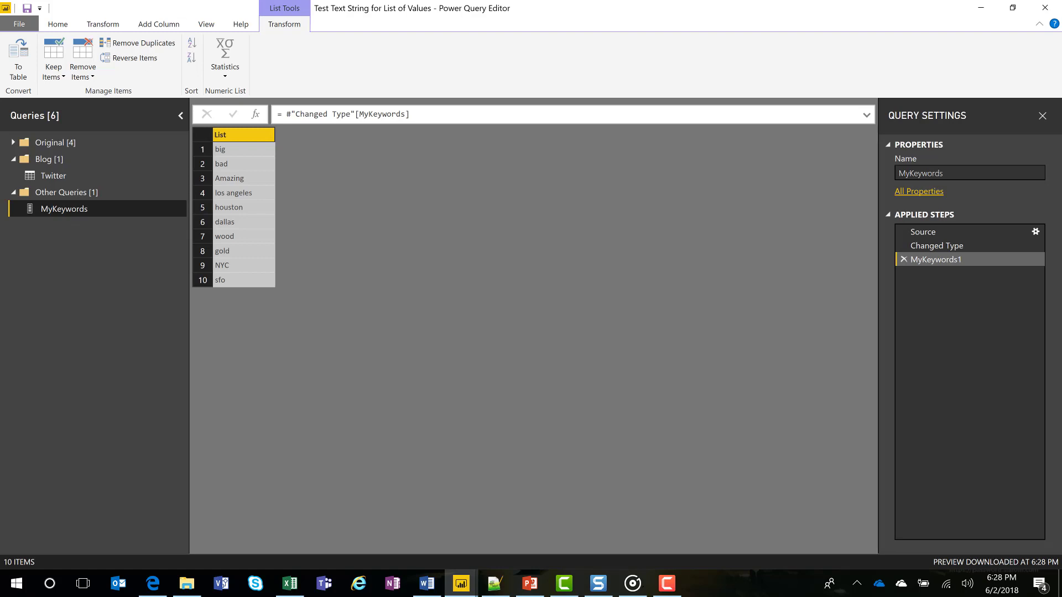
# Create a blank query and name it fnFindMyKeywords.
pyautogui.hotkey('alt', 'Tab')
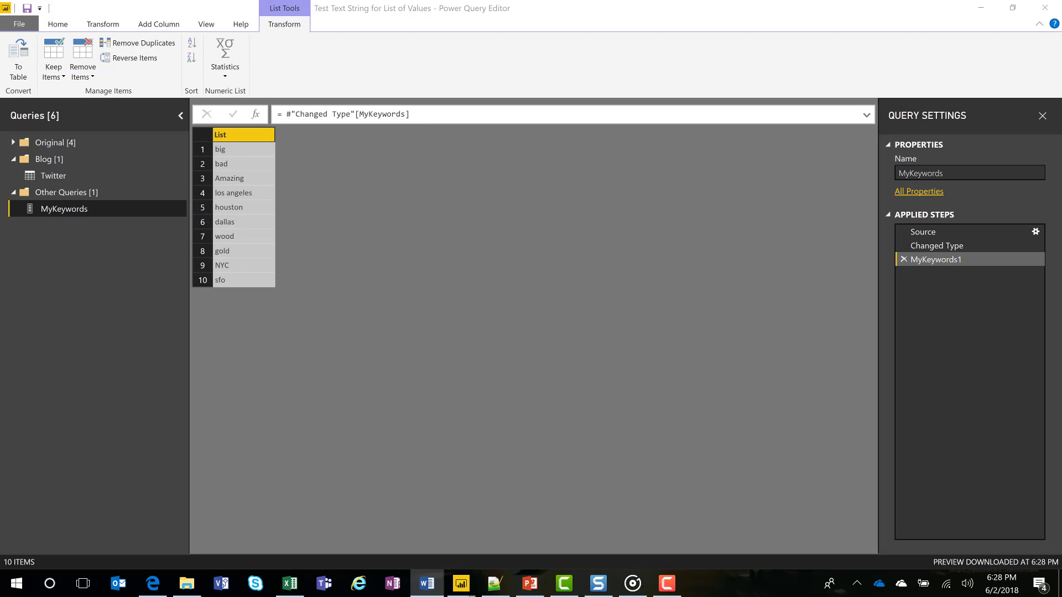
pyautogui.hotkey('alt', 'Tab')
pyautogui.click(57, 24)
pyautogui.click(55, 69)
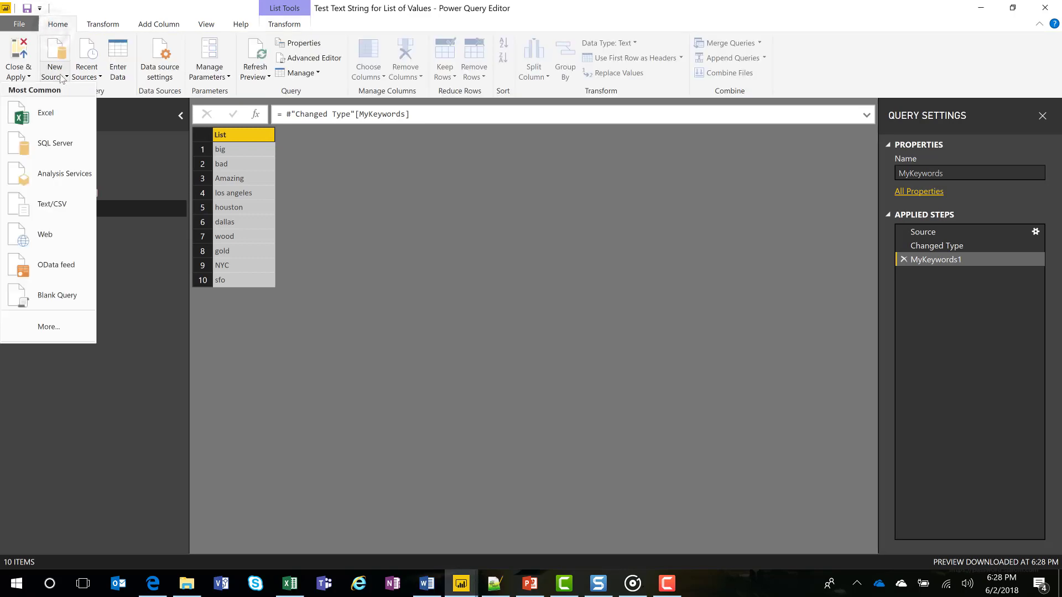
pyautogui.click(44, 292)
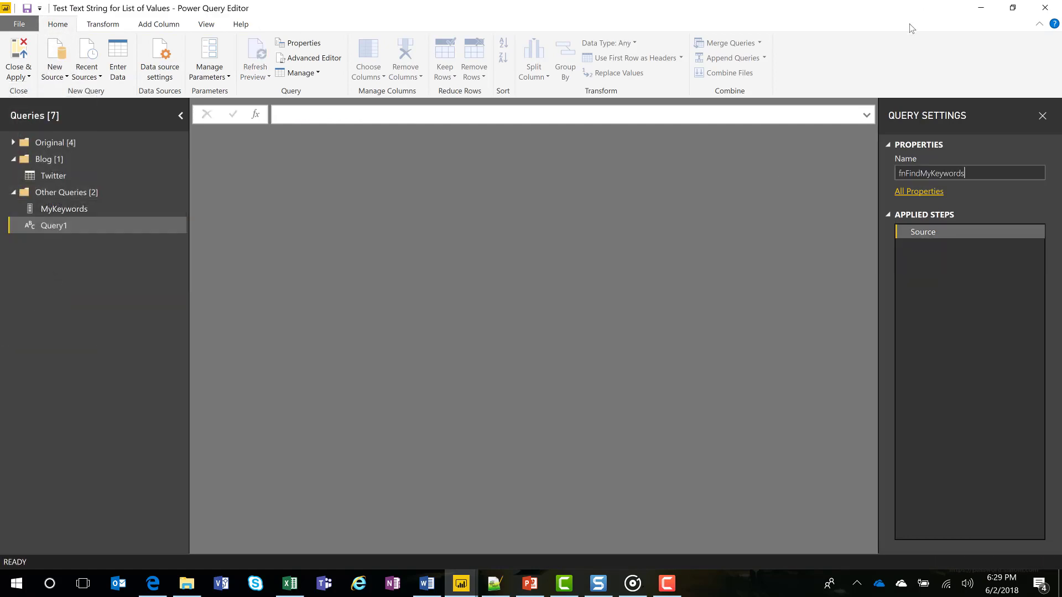
pyautogui.press('Return')
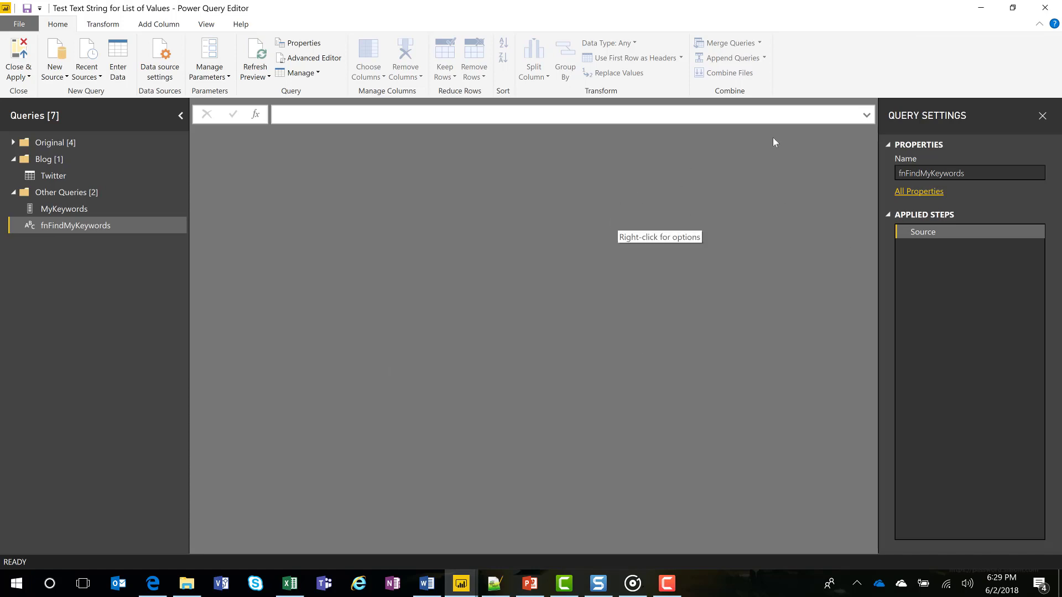
# Replace the fnFindMyKeywords code with the copied function that takes String and returns the matching entry from MyKeywords.
pyautogui.click(203, 28)
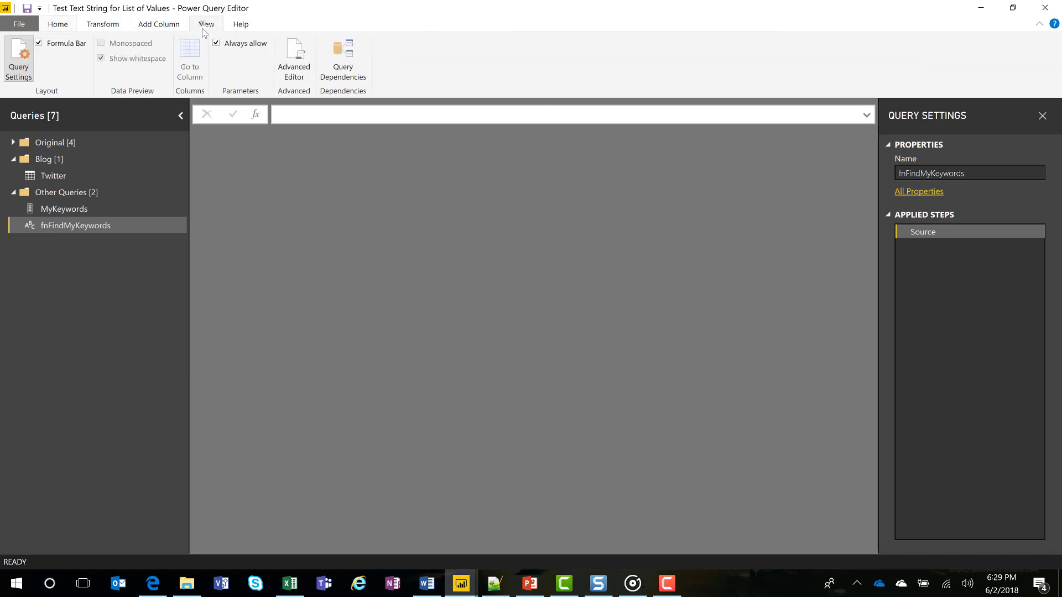
pyautogui.click(299, 64)
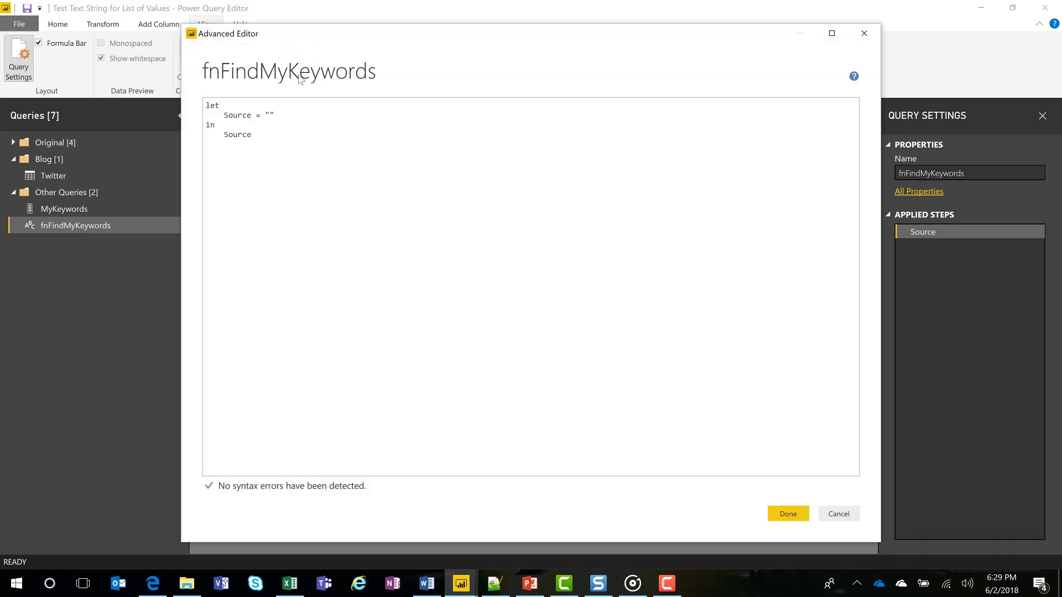
pyautogui.hotkey('ctrl', 'a')
pyautogui.write('(String) => let     //check if values in MyKeywords is in String     MatchFound = List.Transform(List.Buffer(MyKeywords), each Text.Contains(String, _, Comparer.OrdinalIgnoreCase)),      //index position of match found     Position = List.PositionOf(MatchFound, true),      //return null if Position is negative     Return =  if Position < 0 then null else MyKeywords{Position} in     Return')
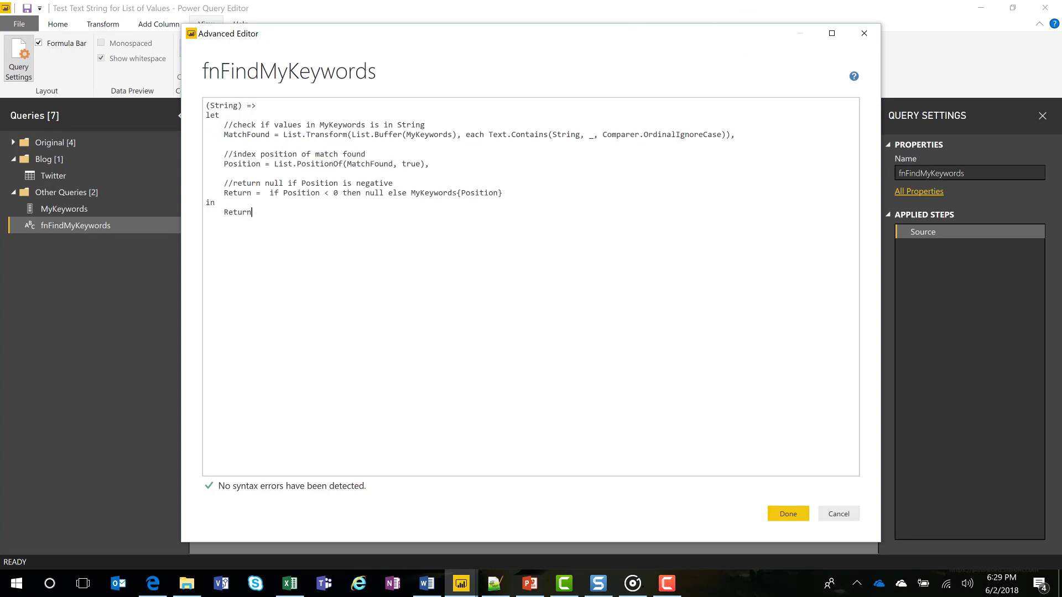
# Examine the String parameter and the MatchFound and Position expressions in the fnFindMyKeywords code.
pyautogui.click(239, 106)
pyautogui.doubleClick(239, 106)
pyautogui.doubleClick(225, 135)
pyautogui.moveTo(284, 135); pyautogui.dragTo(678, 133)
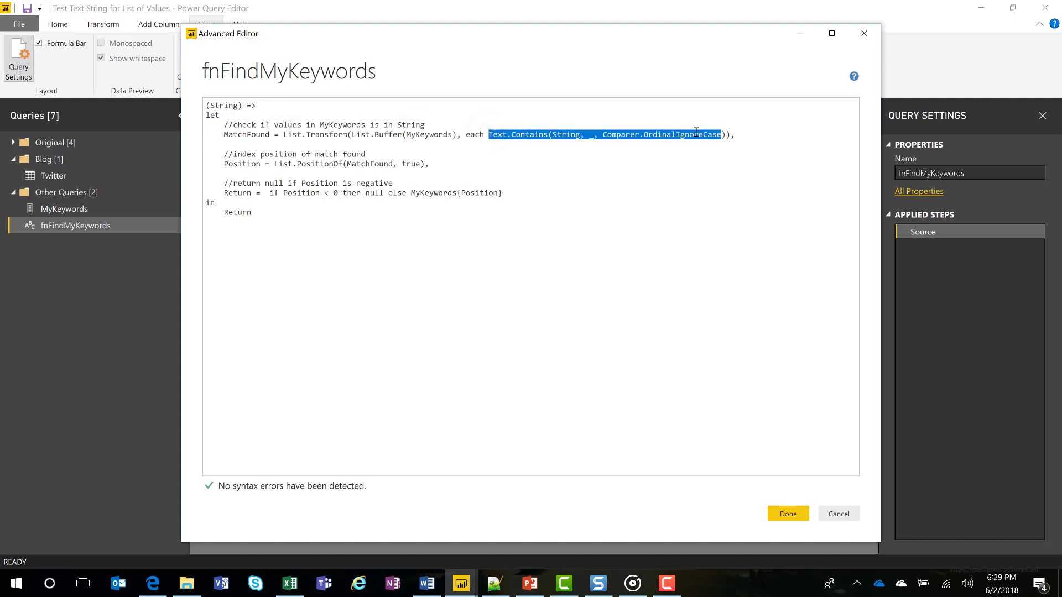
pyautogui.hotkey('alt', 'Tab')
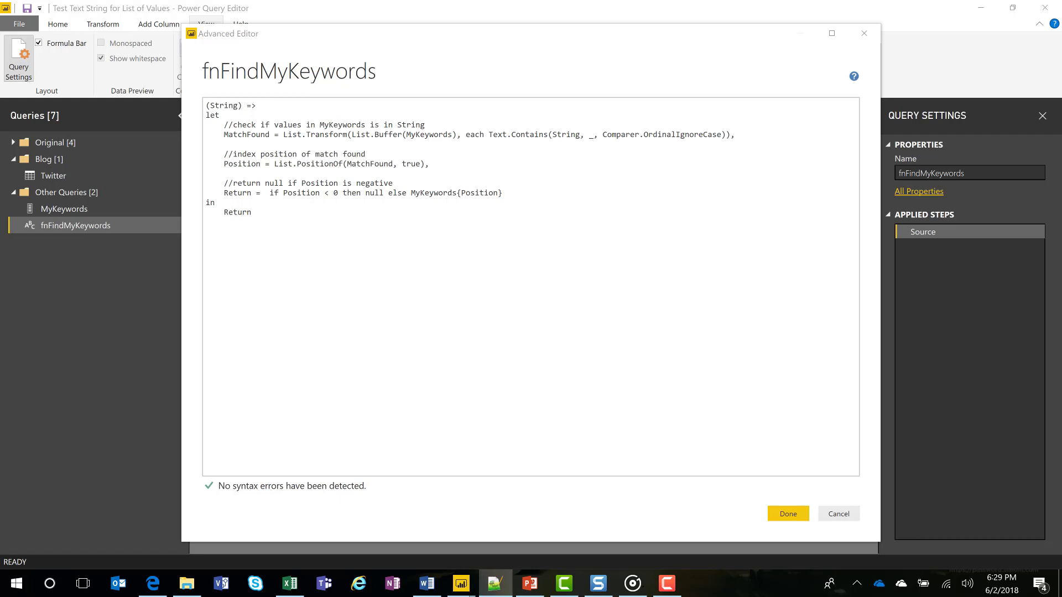
pyautogui.hotkey('alt', 'Tab')
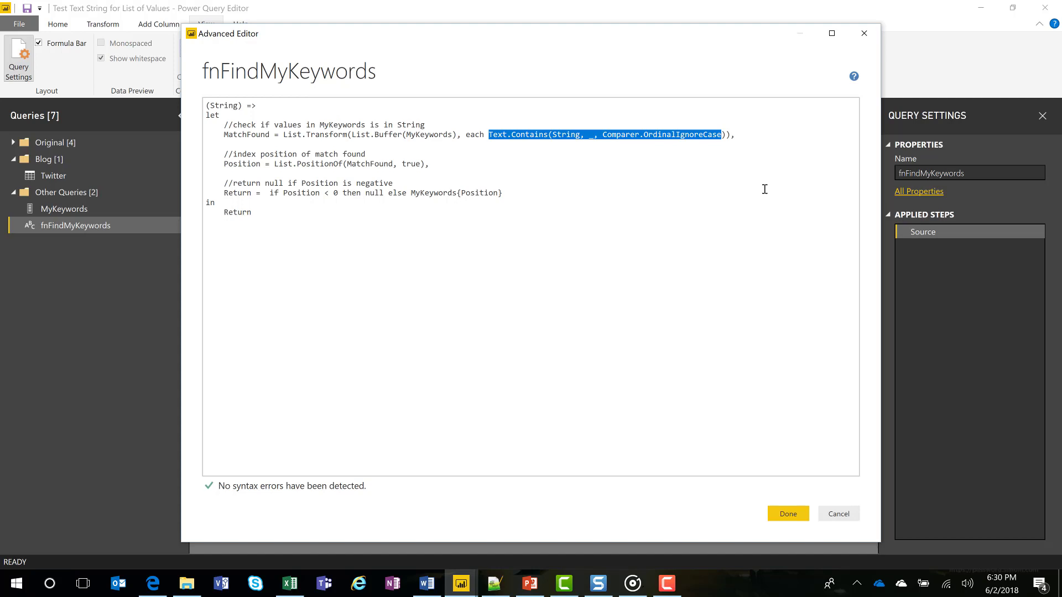
pyautogui.doubleClick(226, 164)
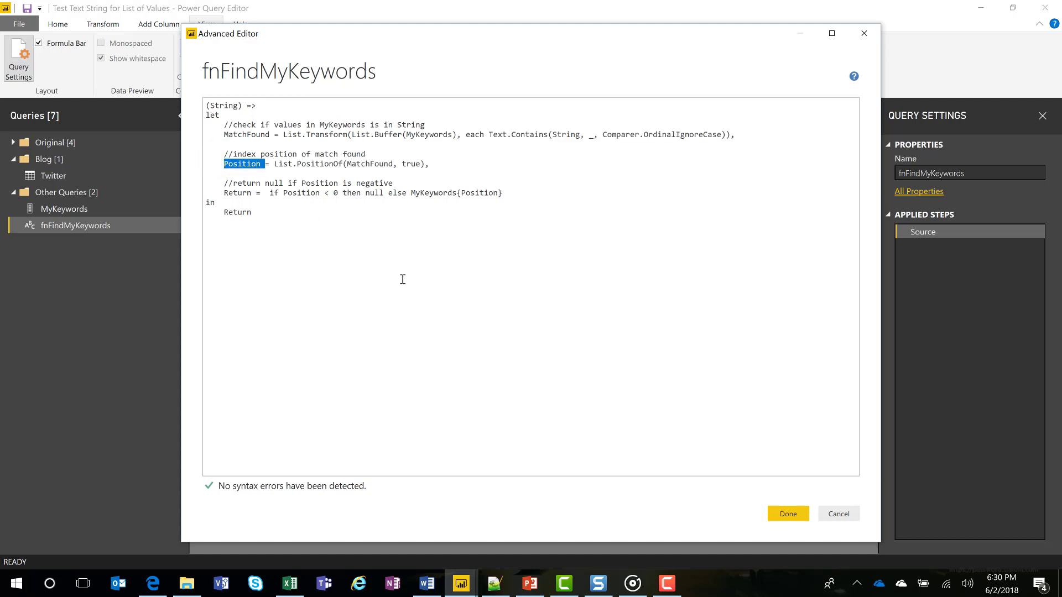
pyautogui.moveTo(275, 163); pyautogui.dragTo(343, 163)
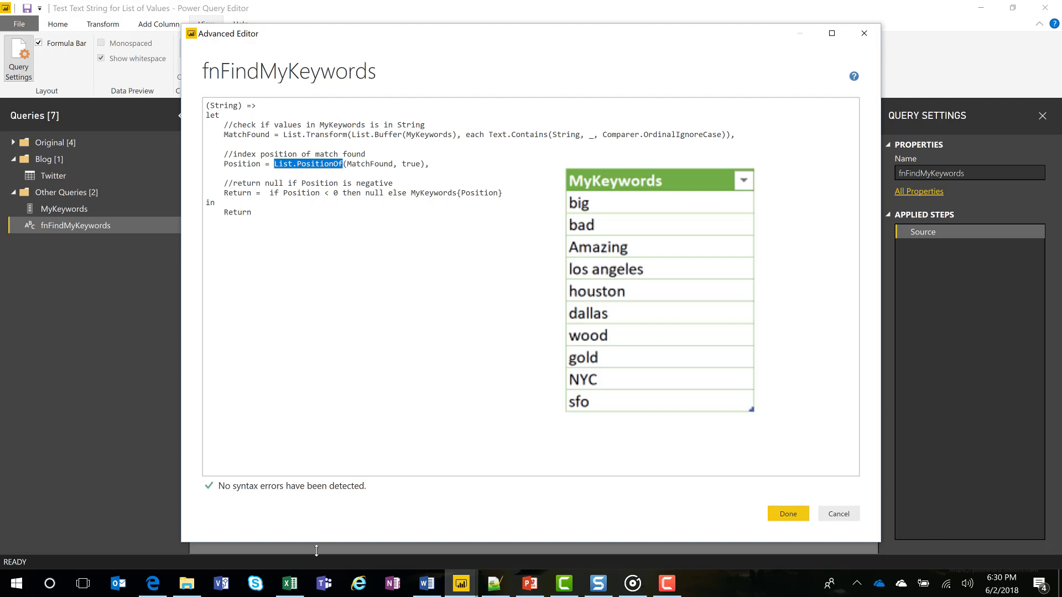
pyautogui.click(291, 594)
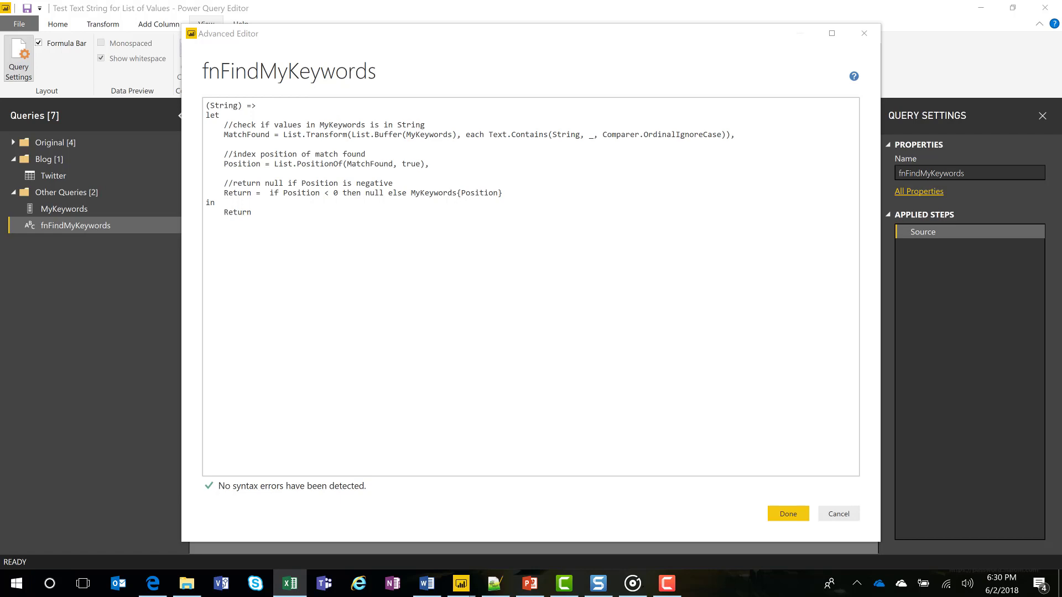
pyautogui.hotkey('alt', 'Tab')
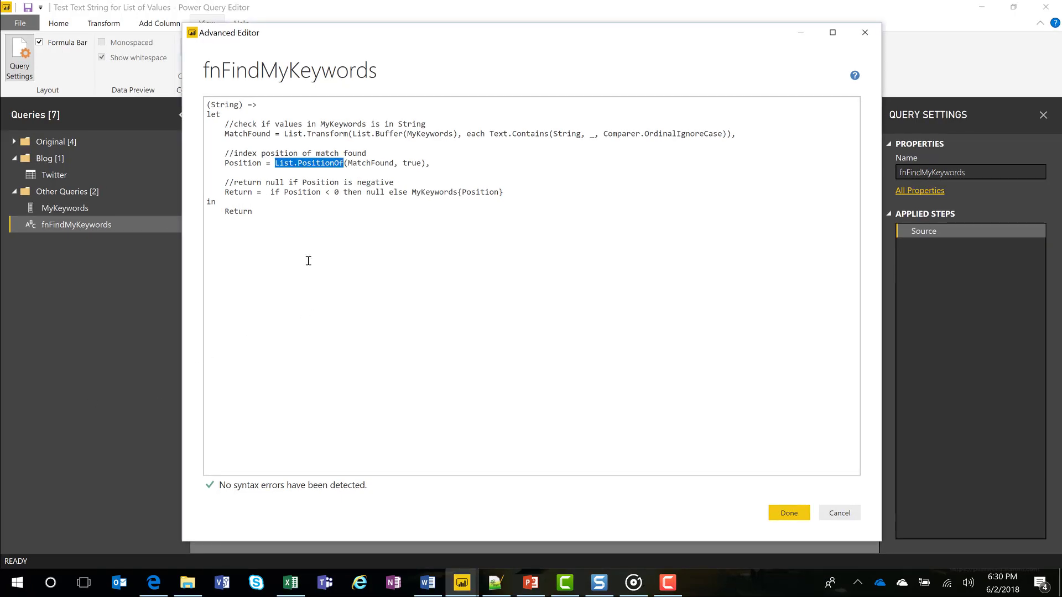
# Review the Return expression's null and MyKeywords{Position} branches, and save the fnFindMyKeywords function code.
pyautogui.moveTo(221, 193); pyautogui.dragTo(265, 193)
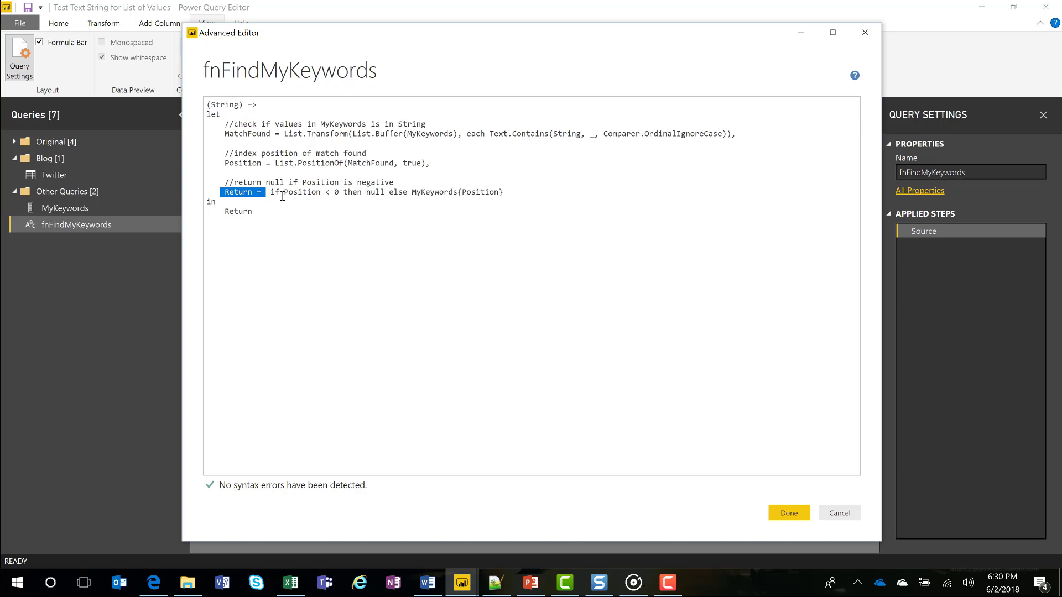
pyautogui.moveTo(283, 192); pyautogui.dragTo(381, 189)
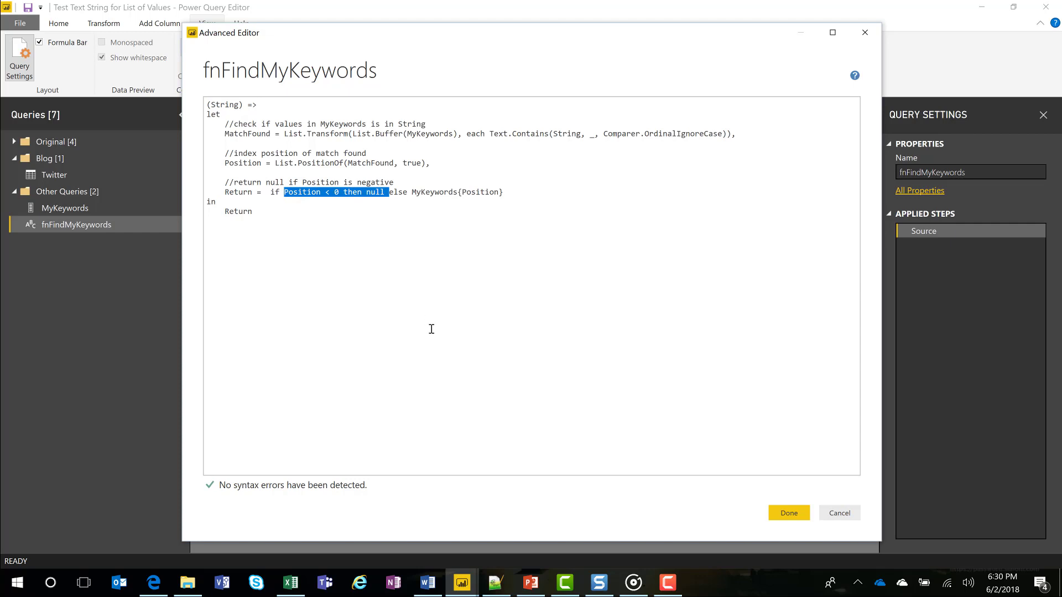
pyautogui.click(399, 195)
pyautogui.moveTo(412, 193); pyautogui.dragTo(462, 193)
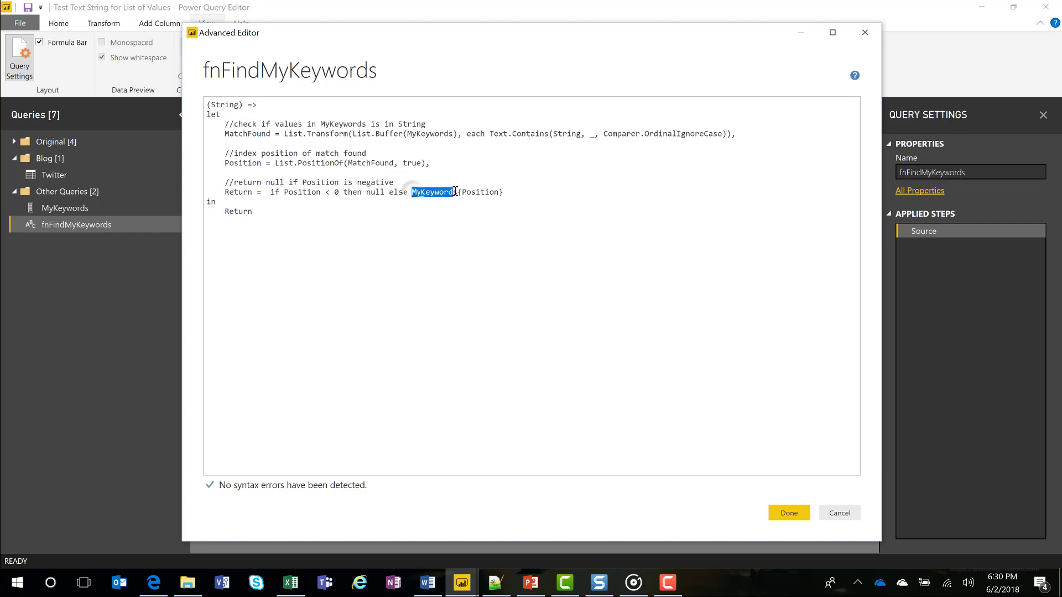
pyautogui.keyDown('shift'); pyautogui.click(504, 192); pyautogui.keyUp('shift')
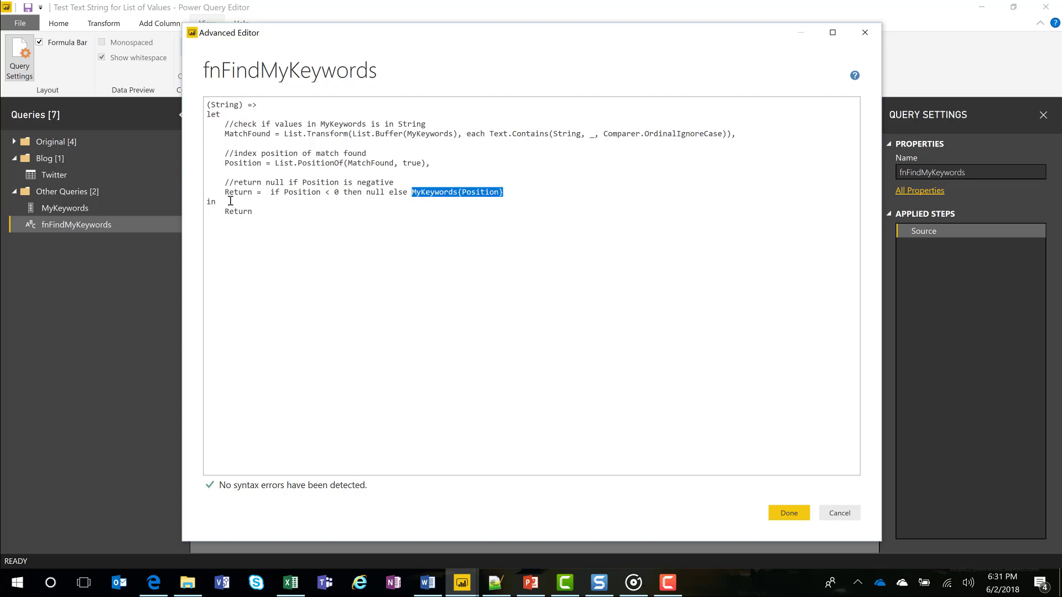
pyautogui.click(792, 514)
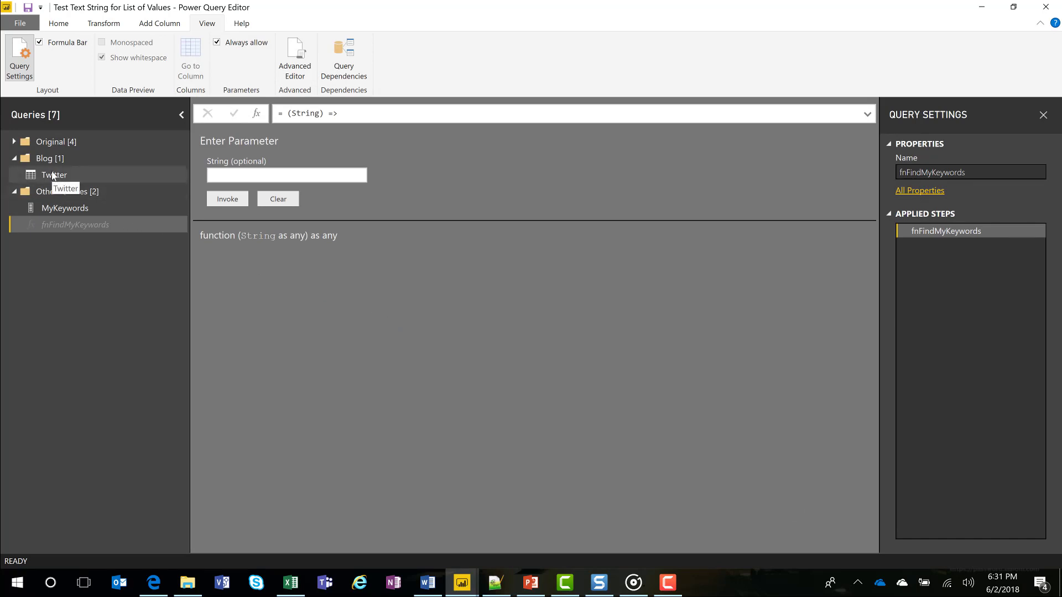
# Add a custom column named CheckList to the Twitter query with the formula fnFindMyKeywords([Twitter text]).
pyautogui.click(53, 176)
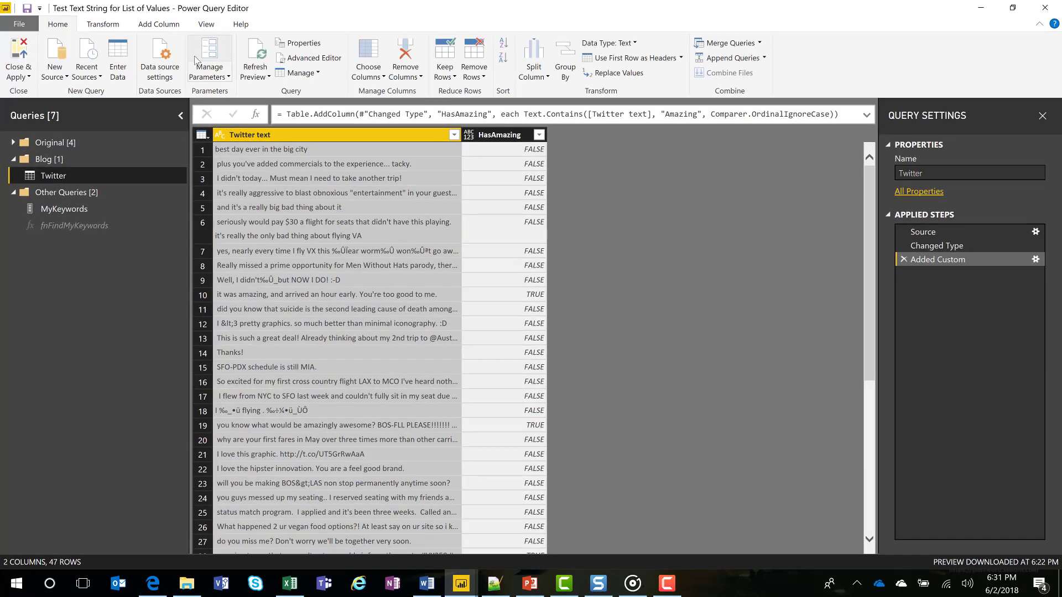
pyautogui.click(159, 24)
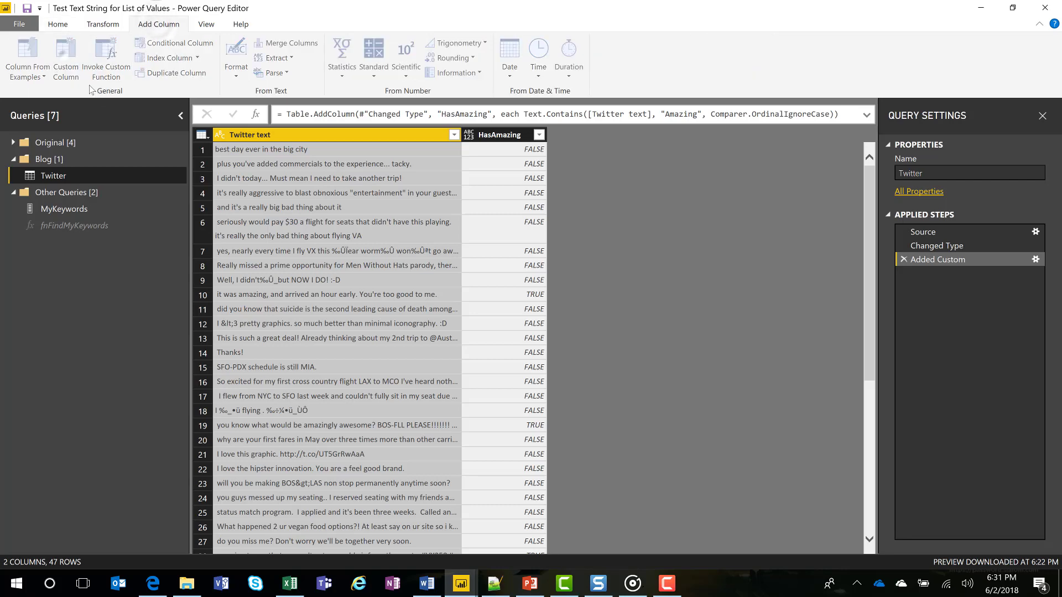
pyautogui.click(66, 59)
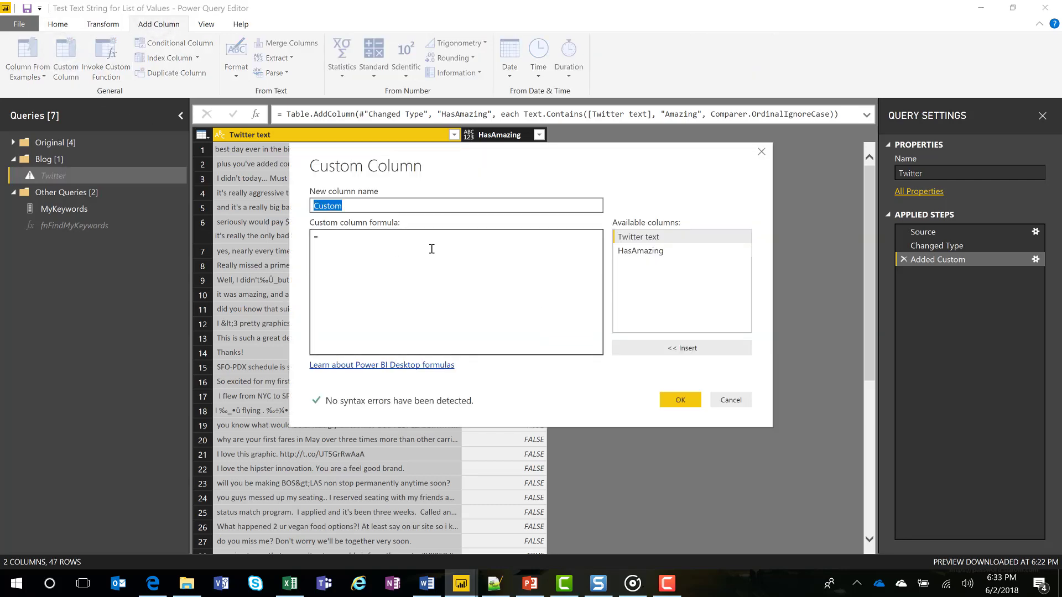
pyautogui.write('CheckList')
pyautogui.click(332, 244)
pyautogui.write('fnFindMyKeywords')
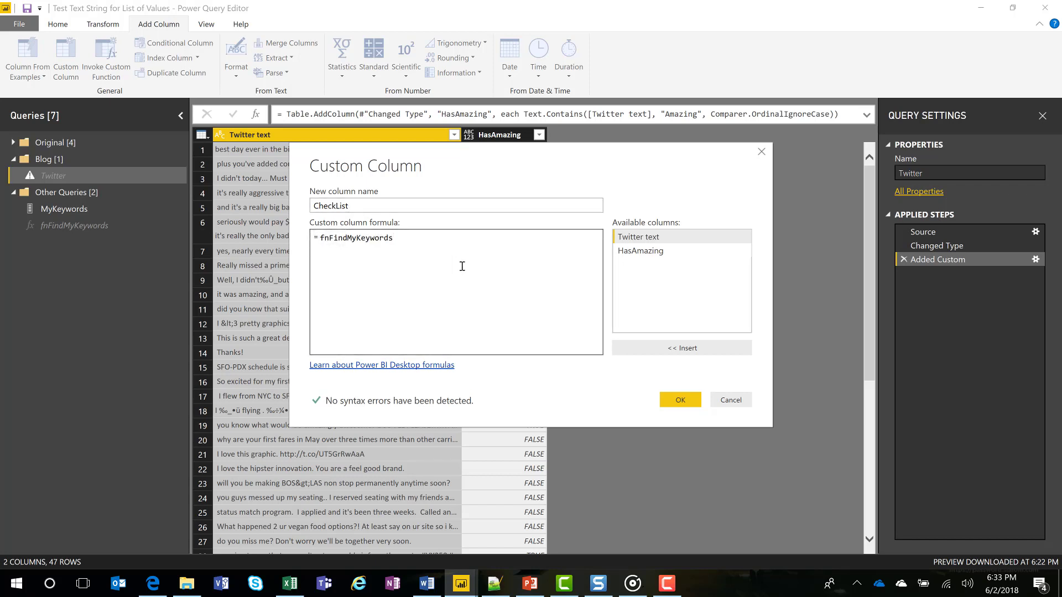
pyautogui.write('()')
pyautogui.doubleClick(644, 238)
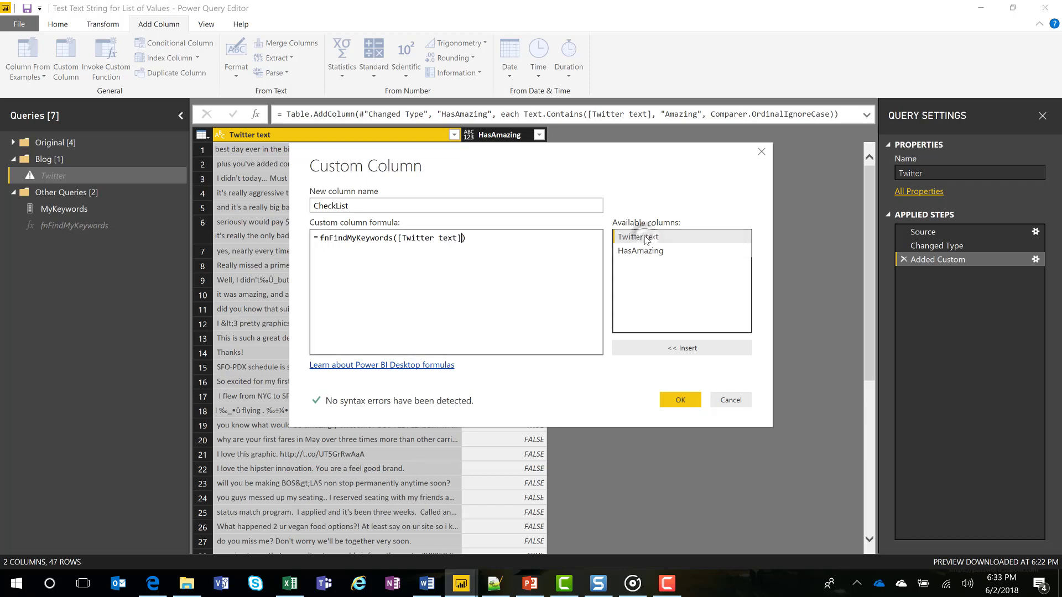
pyautogui.doubleClick(393, 238)
pyautogui.click(448, 239)
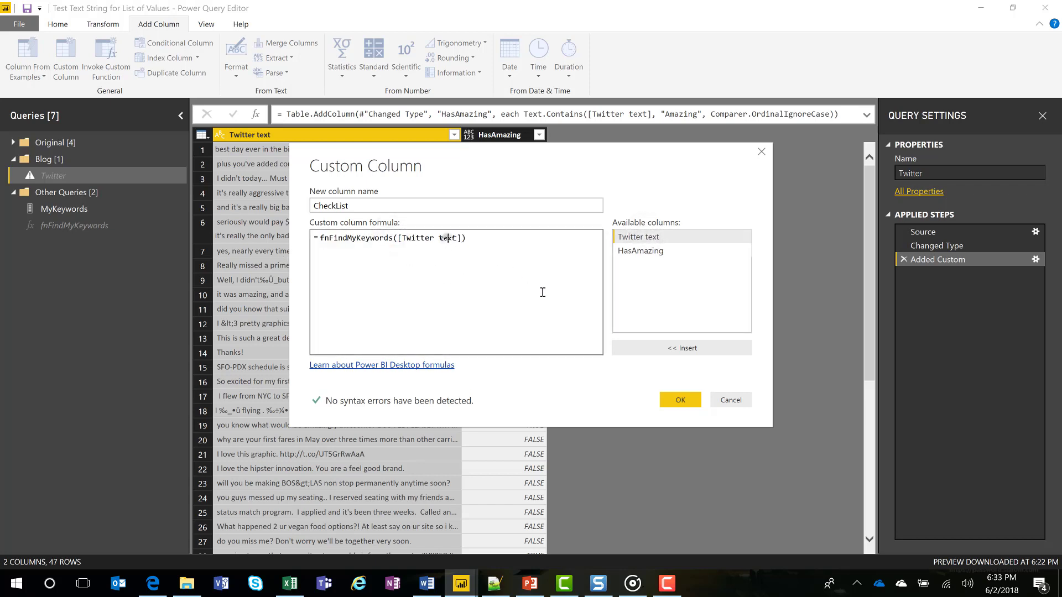
pyautogui.click(681, 400)
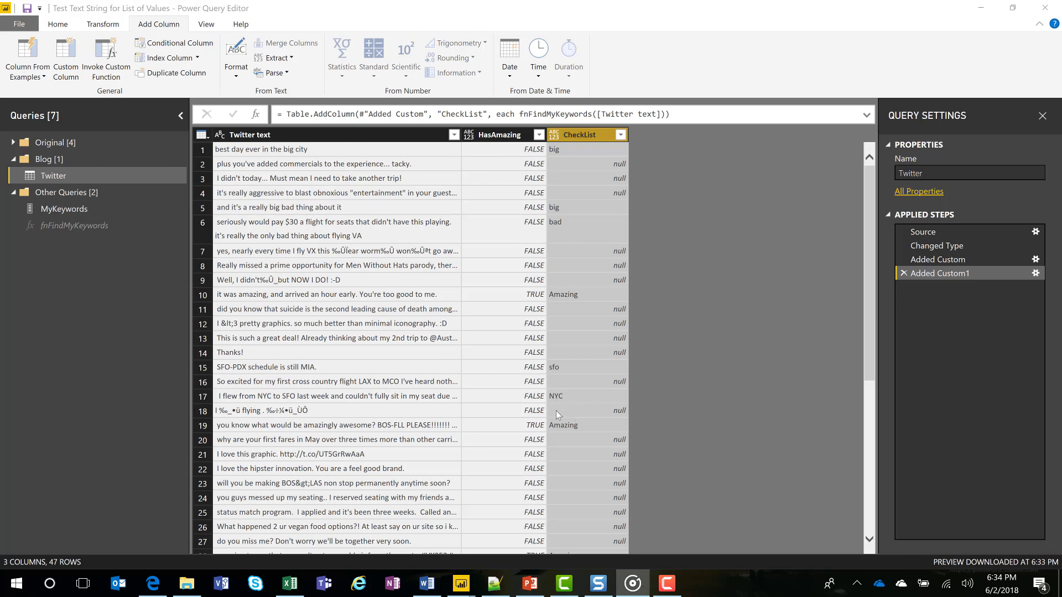
# Inspect individual keyword matches in the CheckList column, view the fnFindMyKeywords function, and return to the Twitter query.
pyautogui.click(564, 396)
pyautogui.click(575, 366)
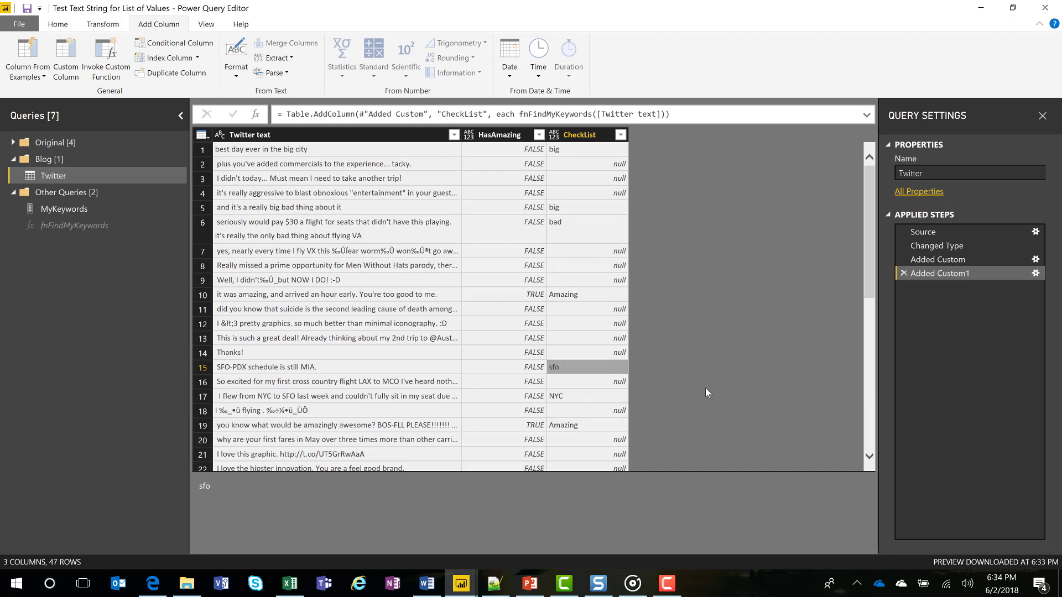
pyautogui.click(588, 426)
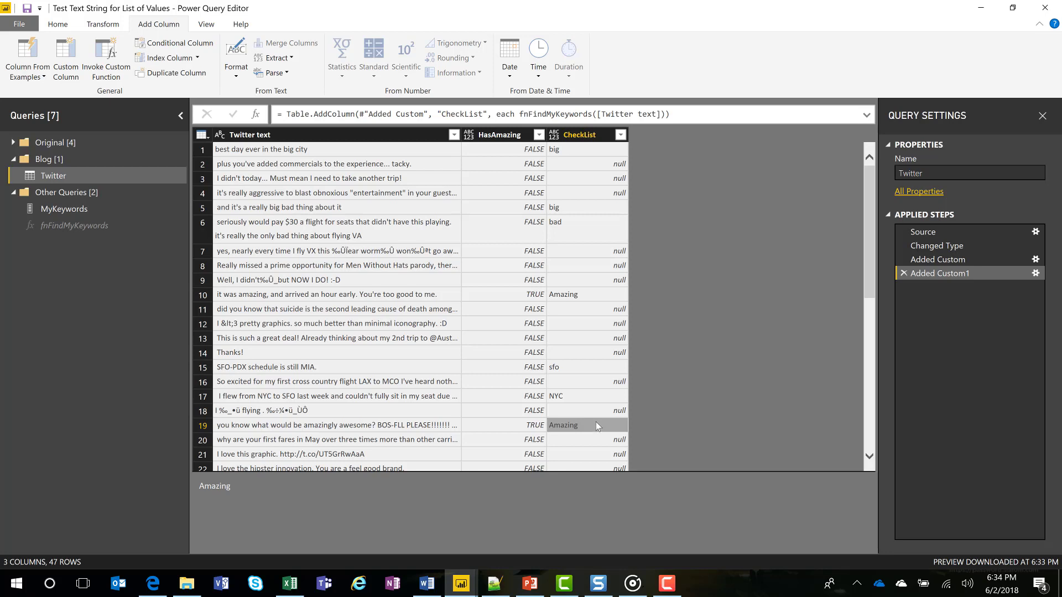
pyautogui.click(117, 230)
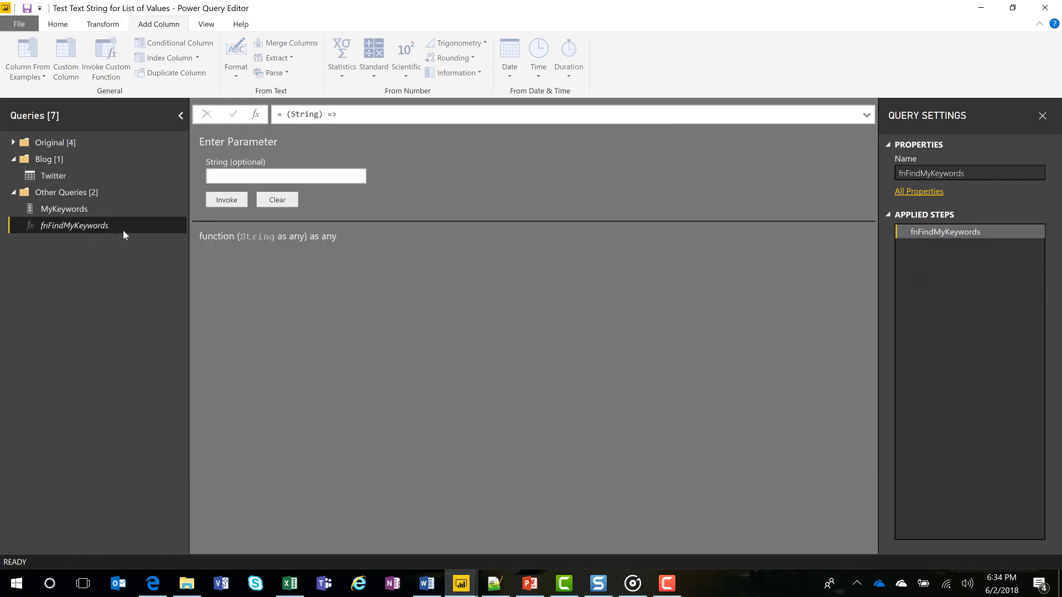
pyautogui.click(64, 182)
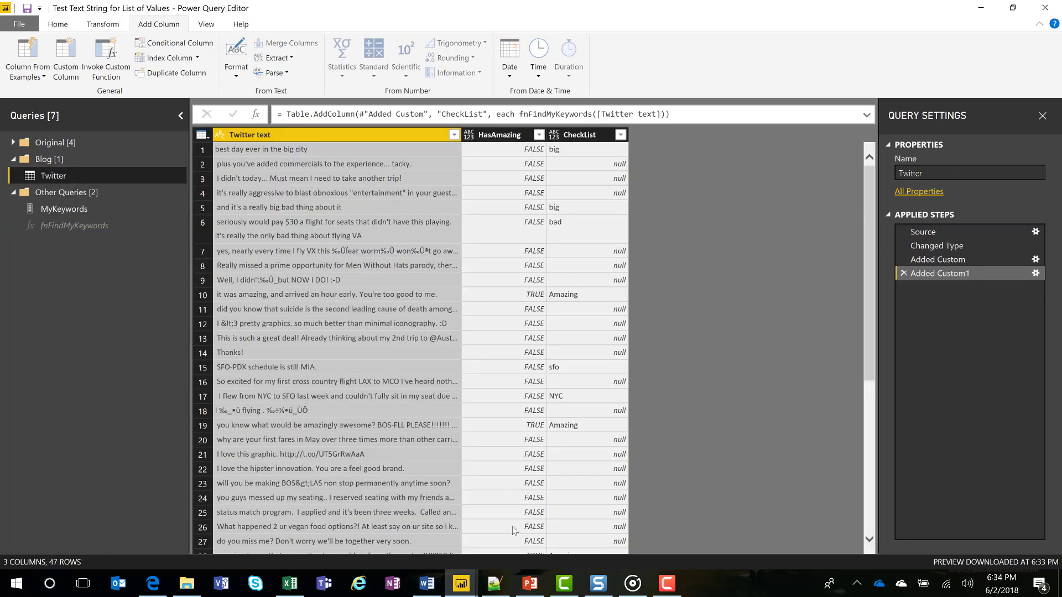